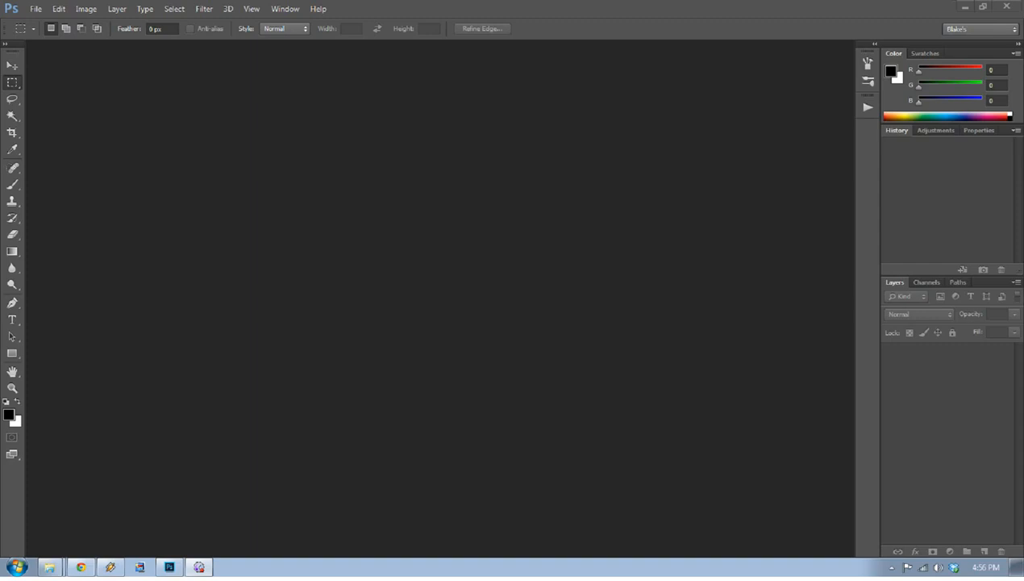
# Look through the saved action sets and collapse the Retouching set
pyautogui.click(867, 108)
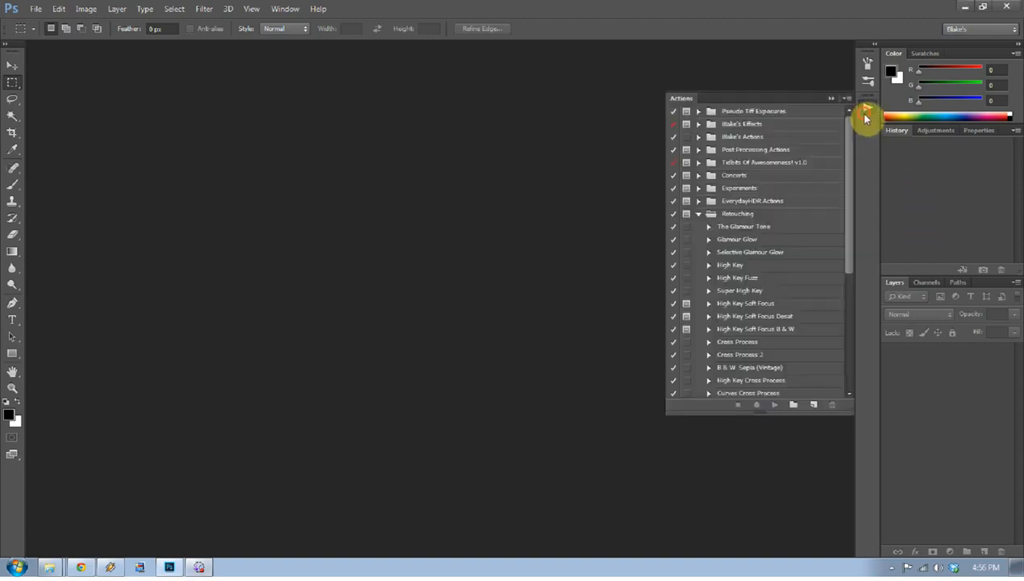
pyautogui.click(699, 213)
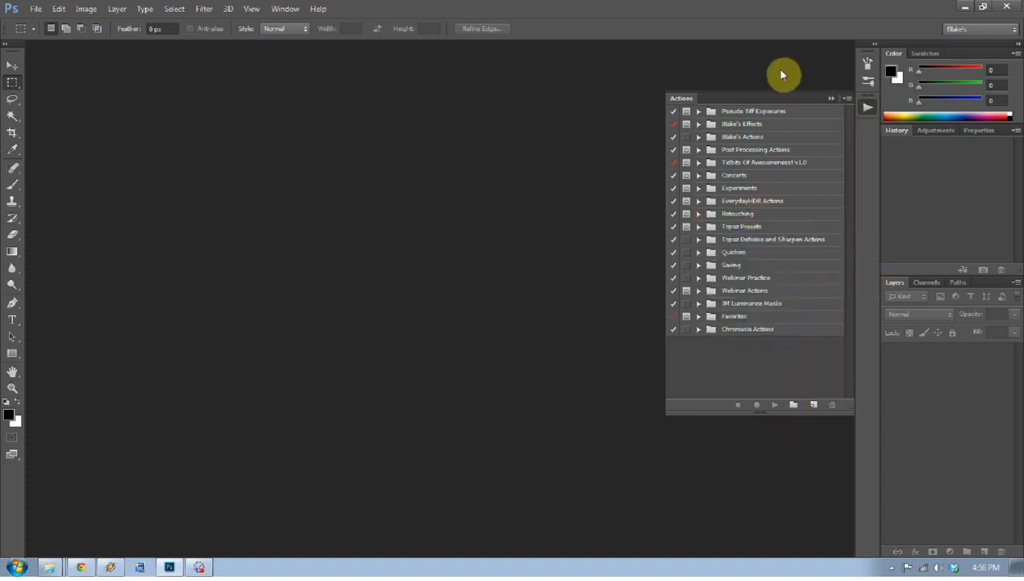
pyautogui.click(832, 99)
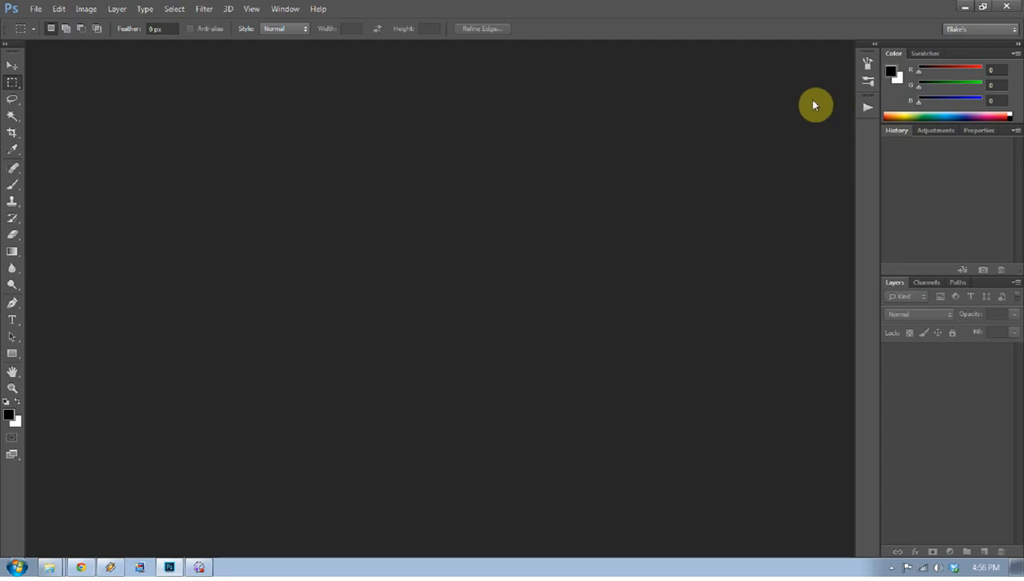
# Review the history states and cache values in the Performance preferences
pyautogui.click(59, 9)
pyautogui.moveTo(167, 475)
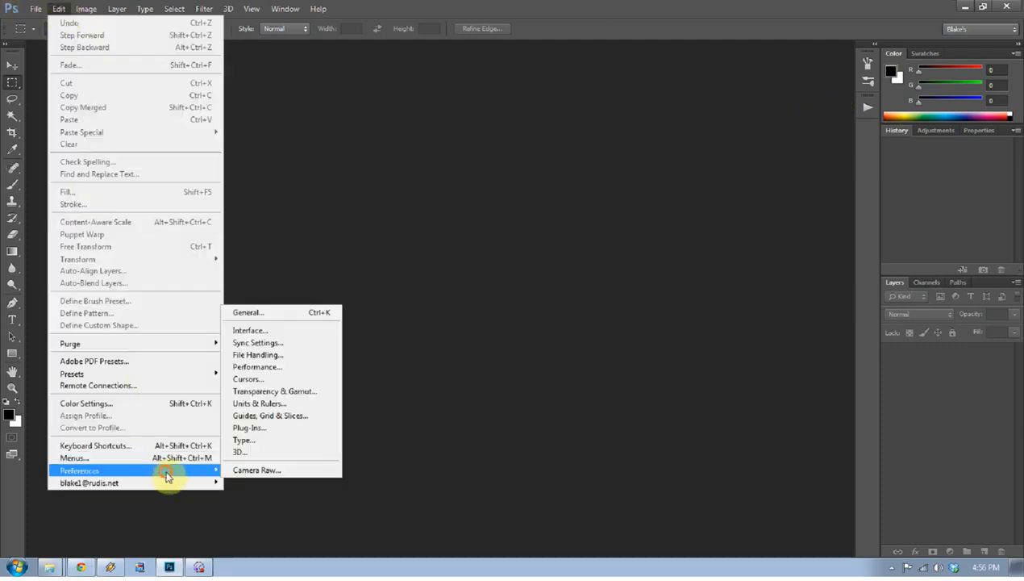
pyautogui.click(270, 312)
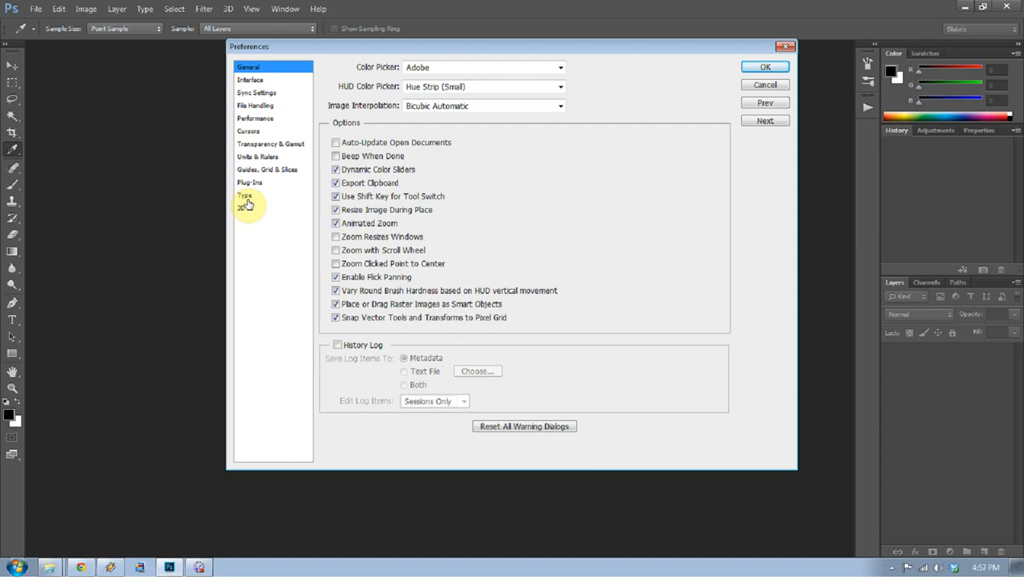
pyautogui.click(262, 119)
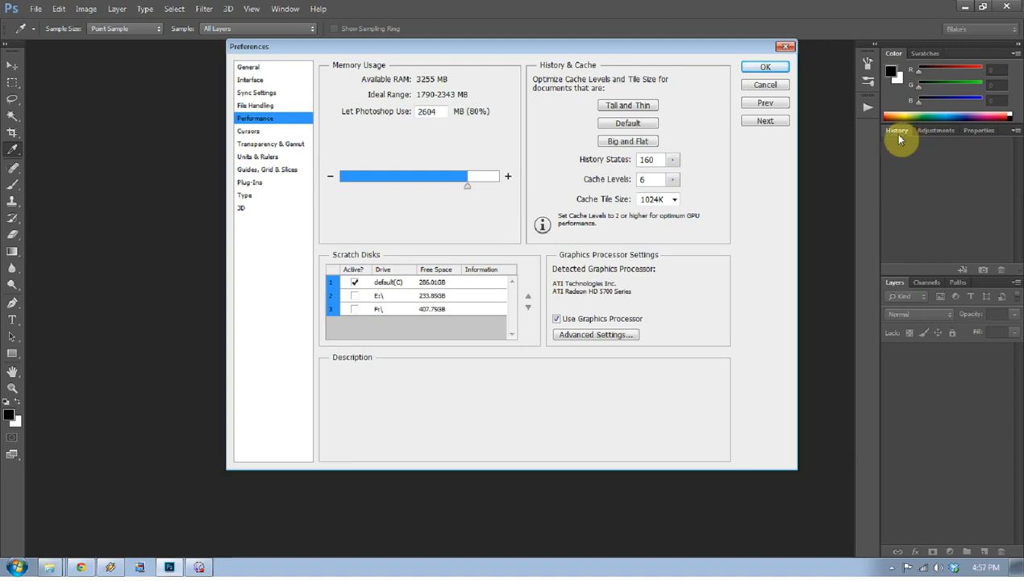
pyautogui.moveTo(698, 176)
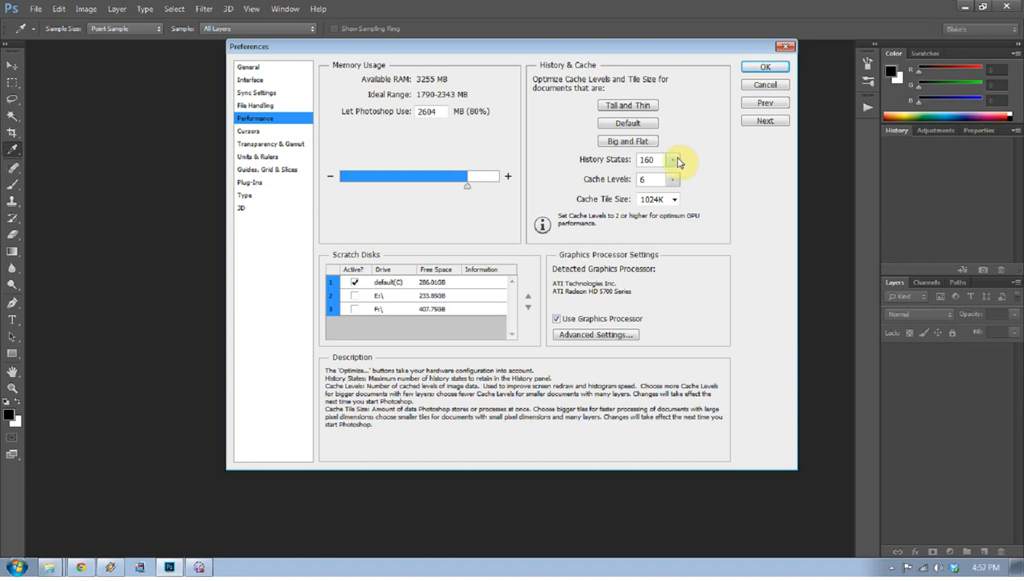
pyautogui.click(744, 68)
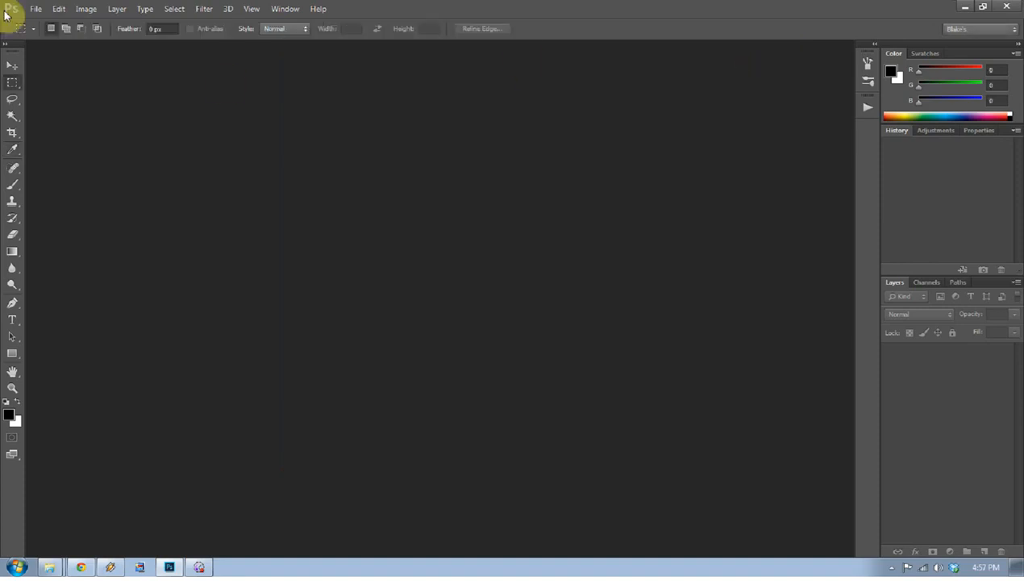
# Sync the current settings with the signed-in Adobe account
pyautogui.click(61, 11)
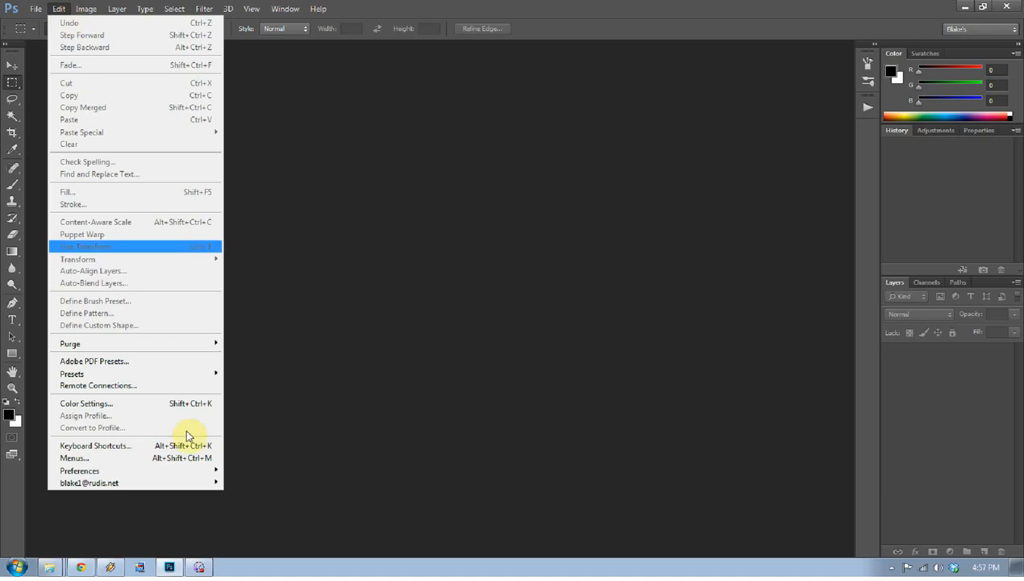
pyautogui.moveTo(189, 482)
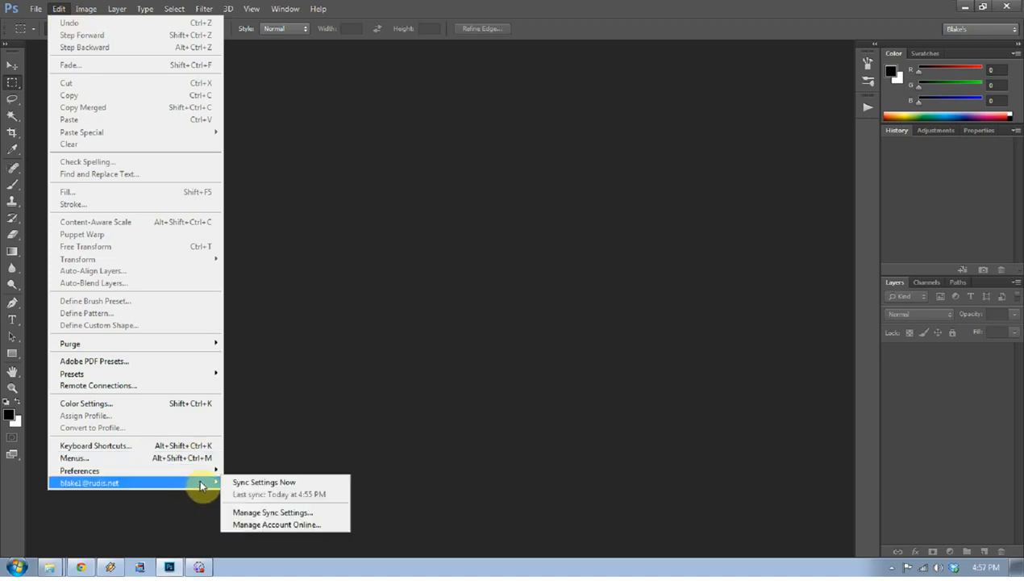
pyautogui.click(257, 482)
# Review which preference and preset types are synced and how sync conflicts are handled
pyautogui.click(62, 10)
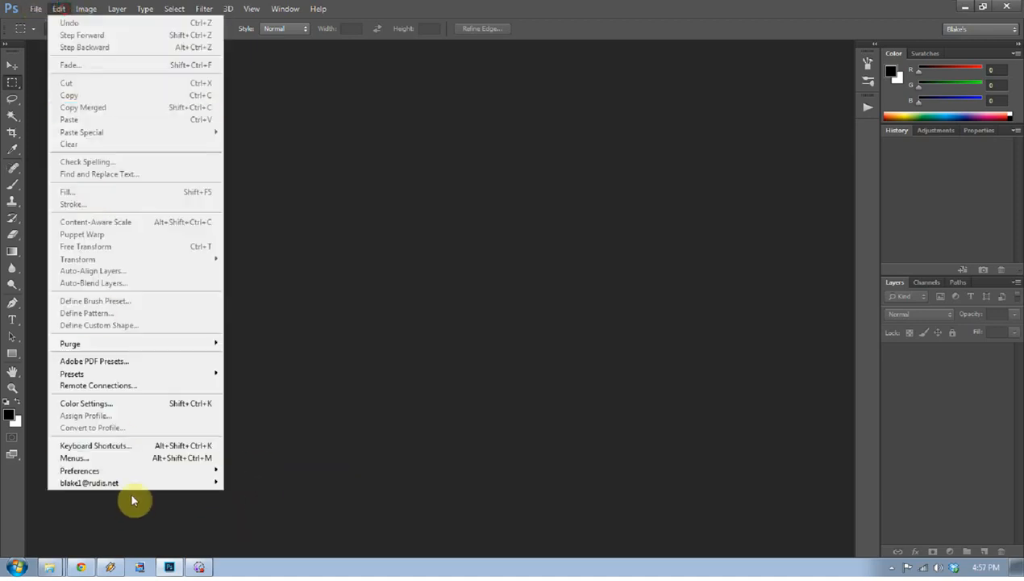
pyautogui.moveTo(189, 489)
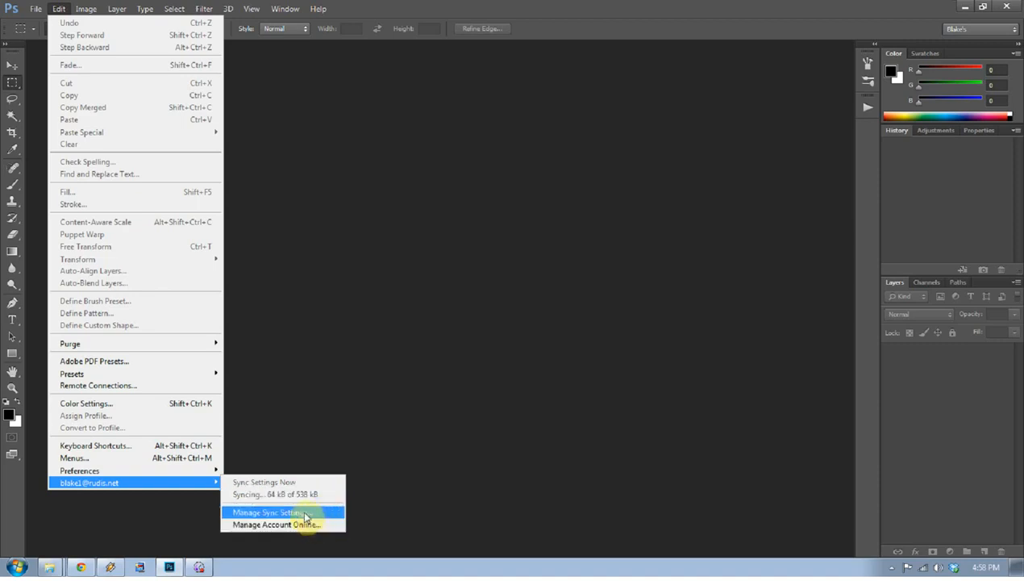
pyautogui.click(306, 514)
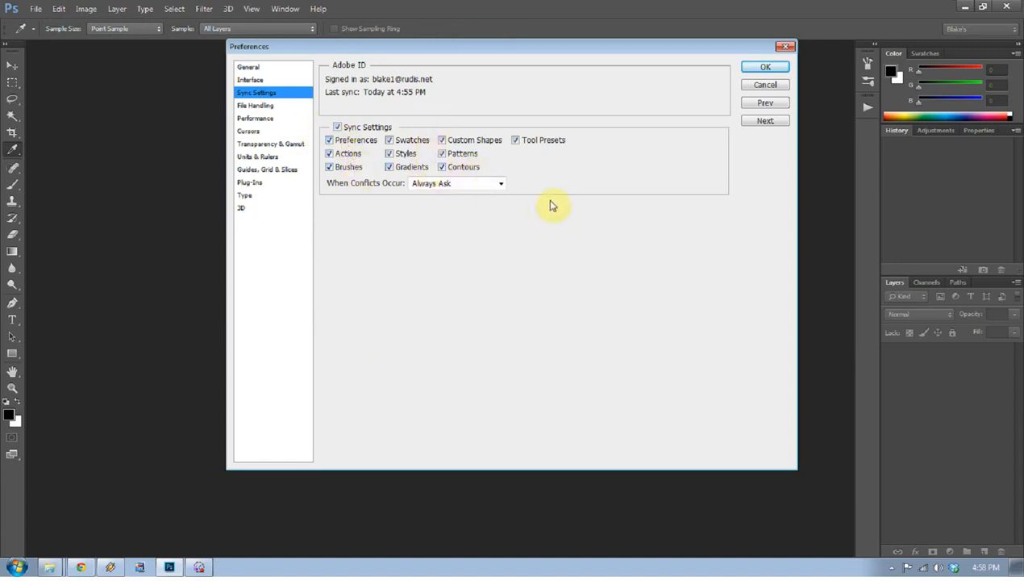
pyautogui.click(765, 68)
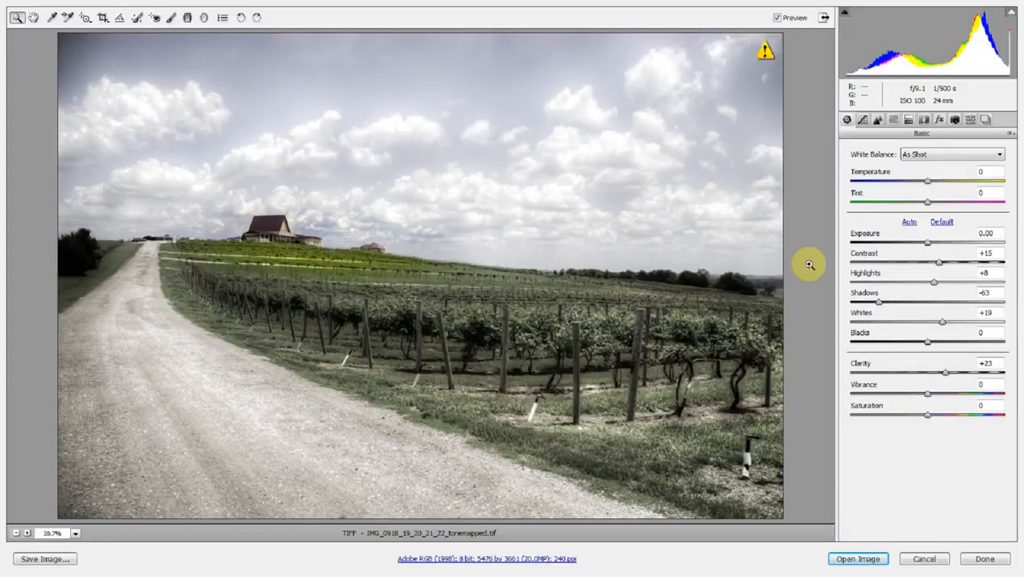
# Delete the existing radial filter around the farmhouse on the hill
pyautogui.click(203, 17)
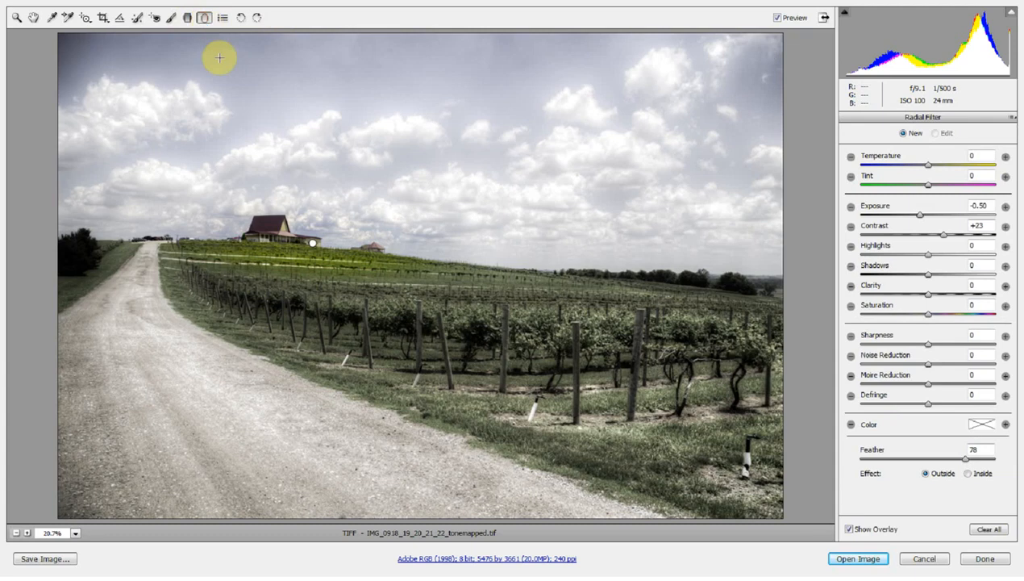
pyautogui.moveTo(313, 243); pyautogui.dragTo(468, 279)
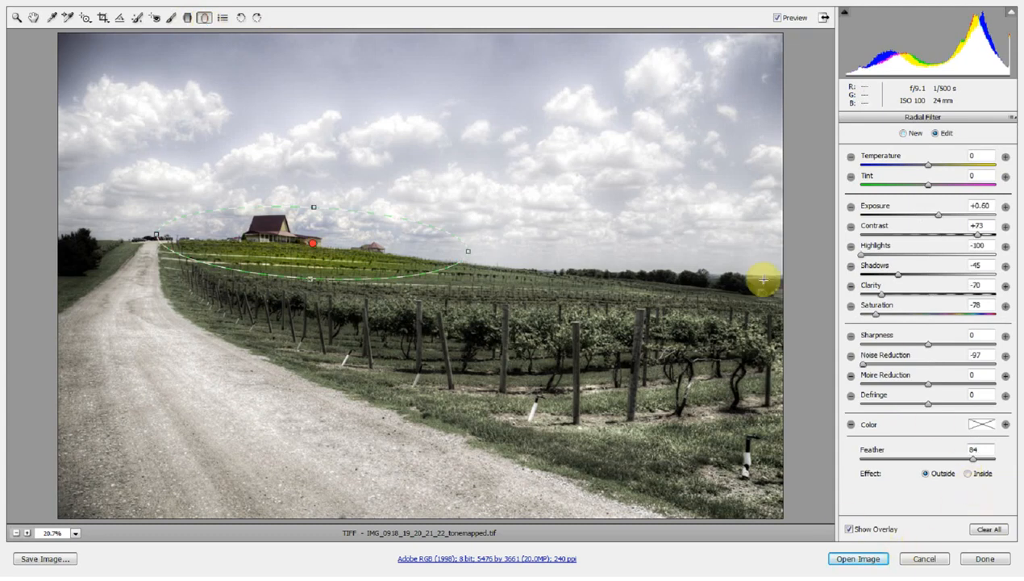
pyautogui.press('Delete')
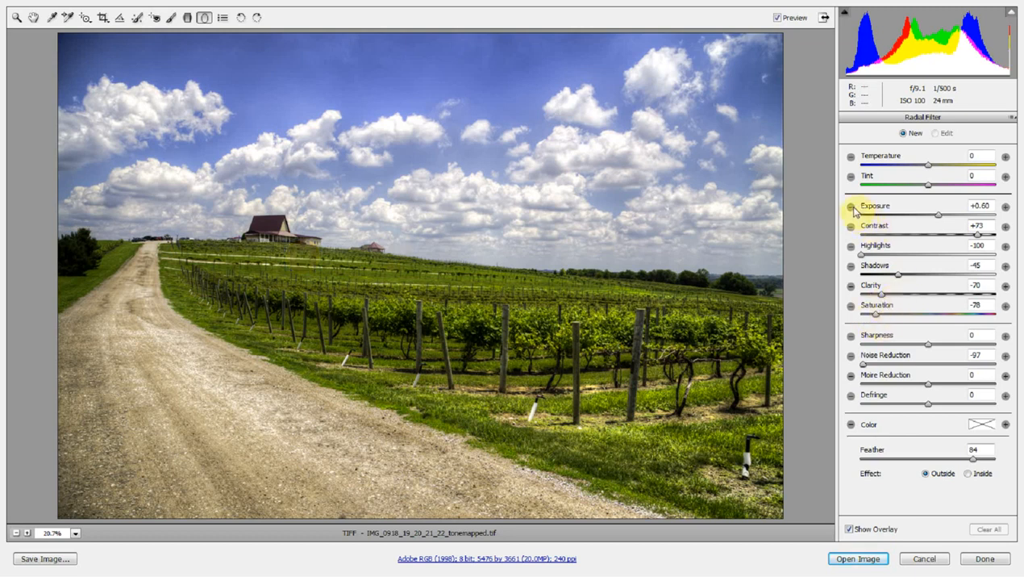
# Set the radial filter's exposure to -1.50 with all other adjustments at zero, and place an elliptical filter over the farmhouse
pyautogui.click(853, 207)
pyautogui.click(853, 207)
pyautogui.click(852, 208)
pyautogui.moveTo(224, 190); pyautogui.dragTo(307, 242)
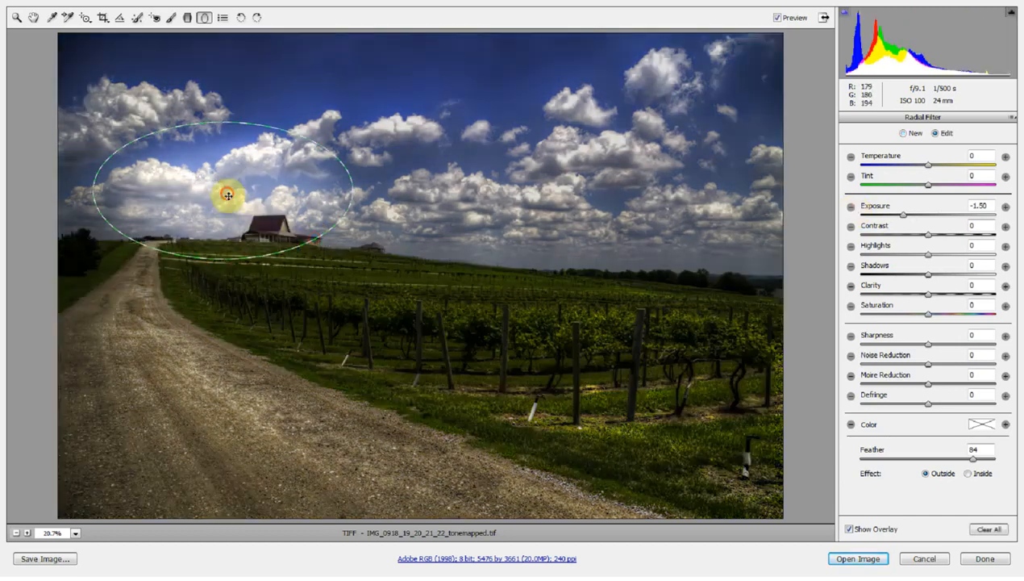
pyautogui.moveTo(226, 192); pyautogui.dragTo(277, 228)
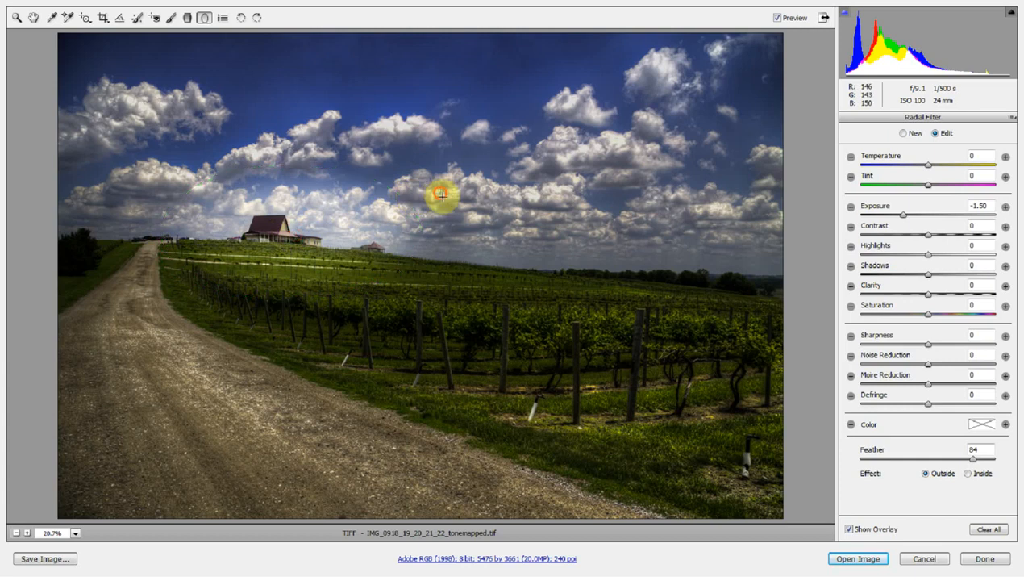
# Add a second, very small radial filter in the clouds and delete it
pyautogui.moveTo(441, 193); pyautogui.dragTo(444, 197)
pyautogui.press('Delete')
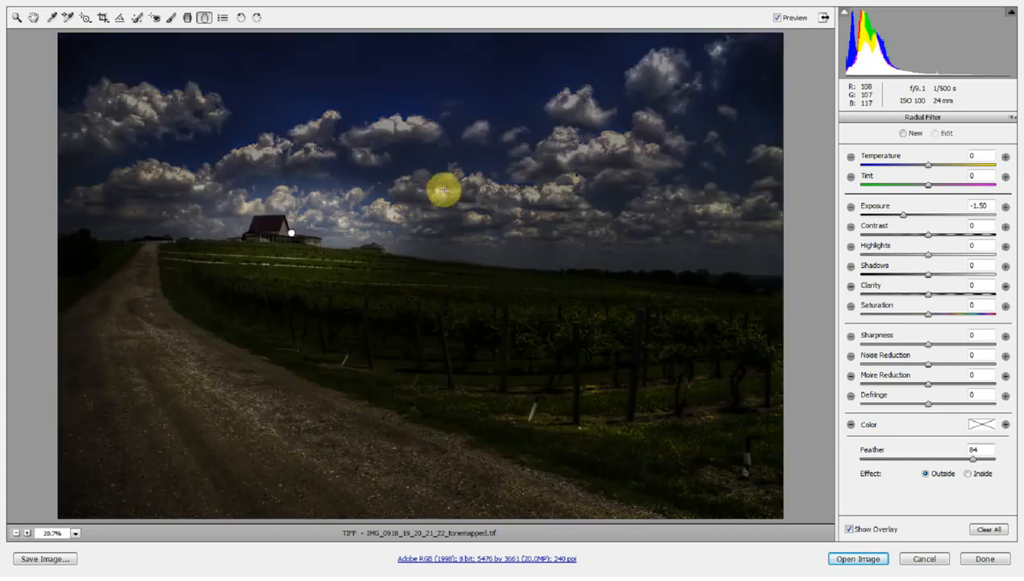
# Compare the farmhouse radial filter's Inside and Outside effects, and delete that filter
pyautogui.click(292, 232)
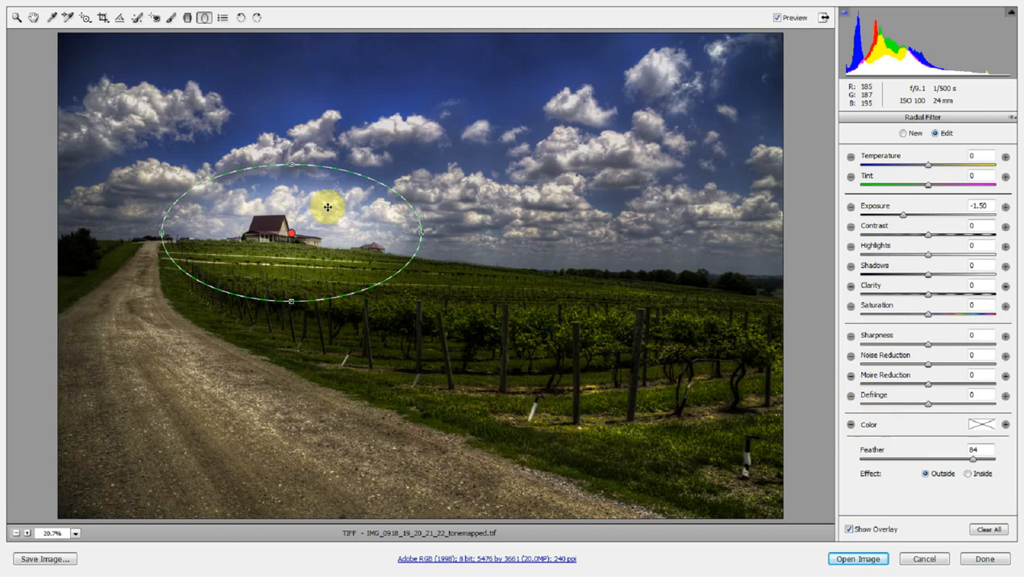
pyautogui.click(969, 474)
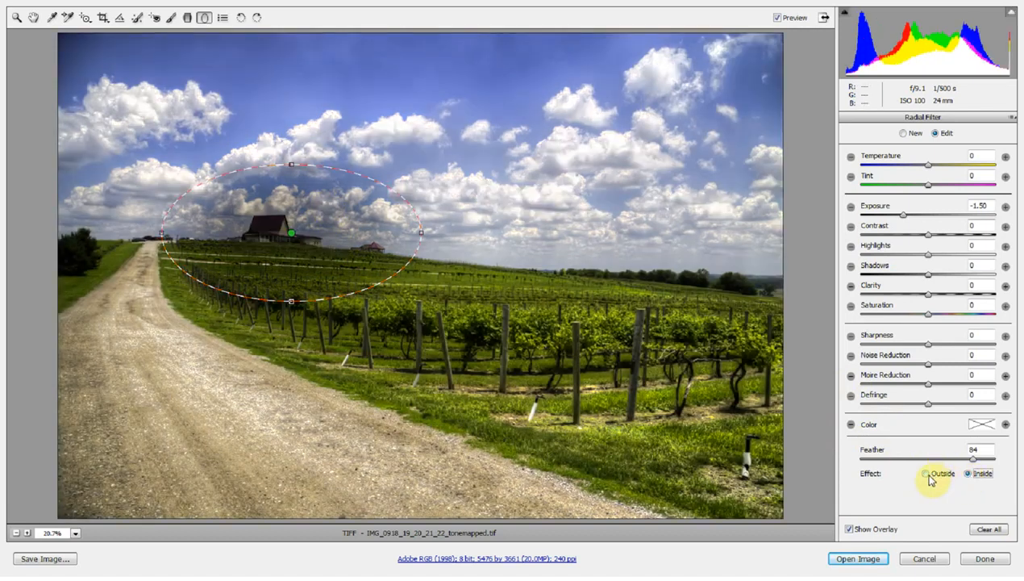
pyautogui.click(927, 475)
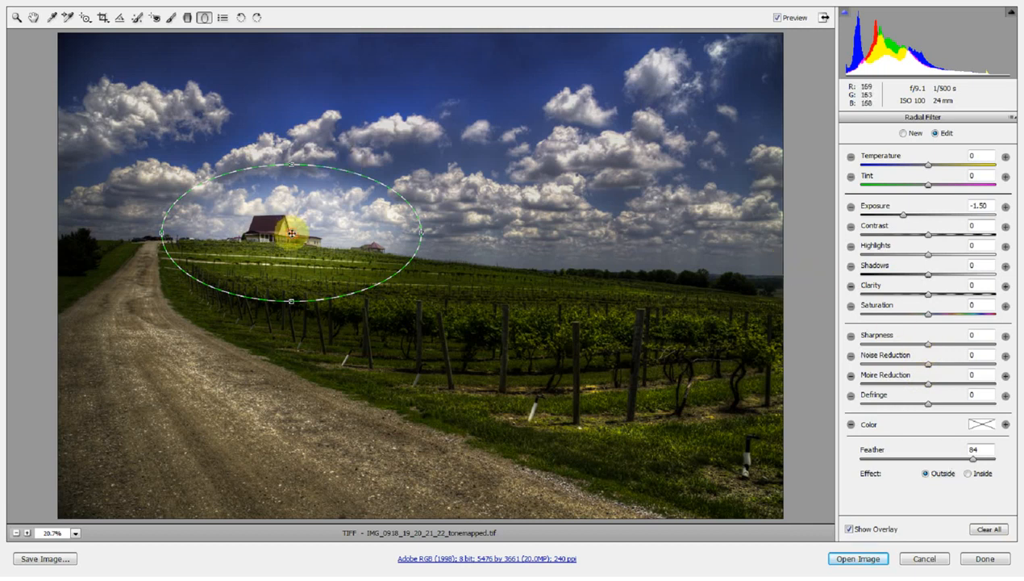
pyautogui.press('Delete')
# Paint a darkening adjustment over the photo with the Adjustment Brush at size 38, and delete it
pyautogui.click(171, 18)
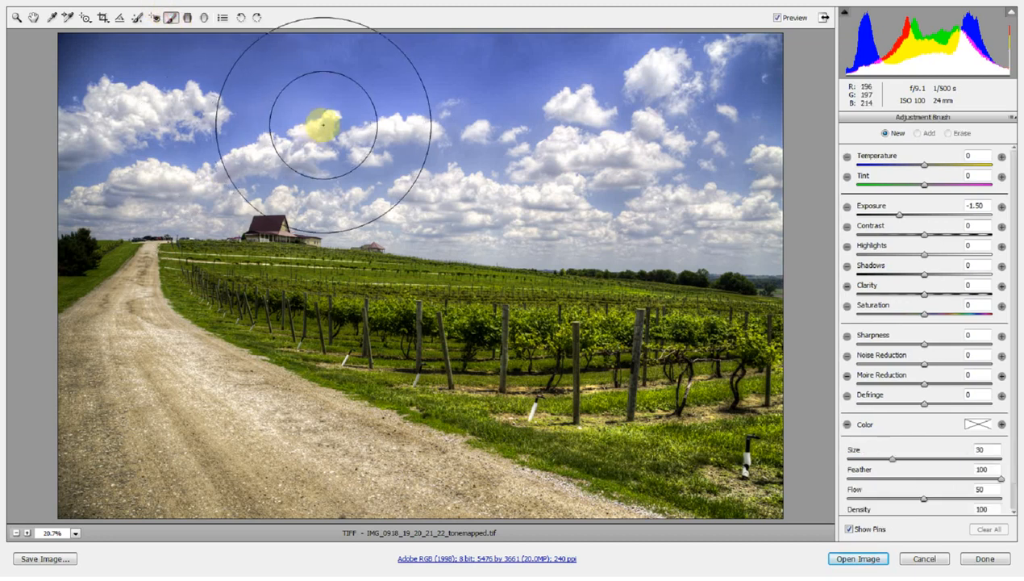
pyautogui.press(']')
pyautogui.press(']')
pyautogui.press(']')
pyautogui.press(']')
pyautogui.moveTo(676, 110)
pyautogui.mouseDown()
pyautogui.moveTo(621, 76)
pyautogui.moveTo(440, 66)
pyautogui.moveTo(212, 88)
pyautogui.moveTo(104, 149)
pyautogui.moveTo(67, 413)
pyautogui.moveTo(218, 491)
pyautogui.moveTo(427, 485)
pyautogui.moveTo(491, 365)
pyautogui.moveTo(722, 557)
pyautogui.moveTo(693, 472)
pyautogui.moveTo(688, 70)
pyautogui.moveTo(187, 1)
pyautogui.moveTo(83, 76)
pyautogui.moveTo(28, 340)
pyautogui.moveTo(68, 433)
pyautogui.moveTo(361, 469)
pyautogui.mouseUp()
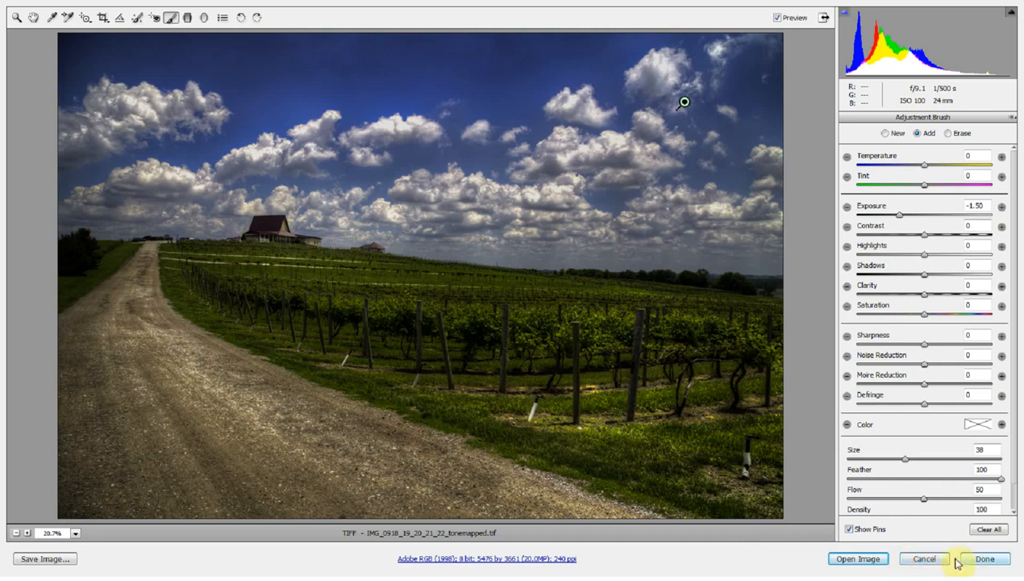
pyautogui.press('Delete')
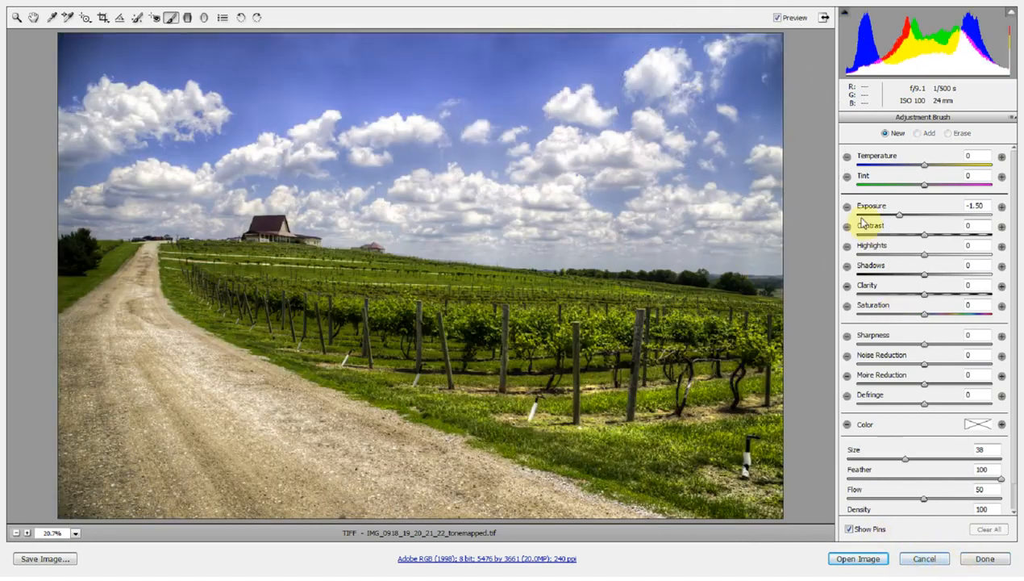
# Open the vineyard TIFF from Camera Raw as a document and move its window toward the centre of the workspace
pyautogui.click(986, 560)
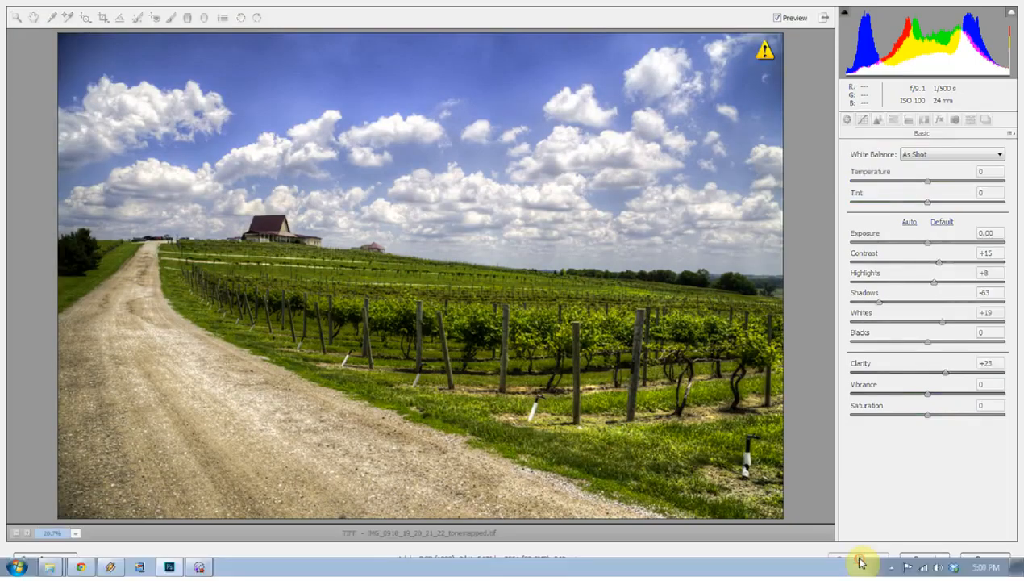
pyautogui.click(860, 559)
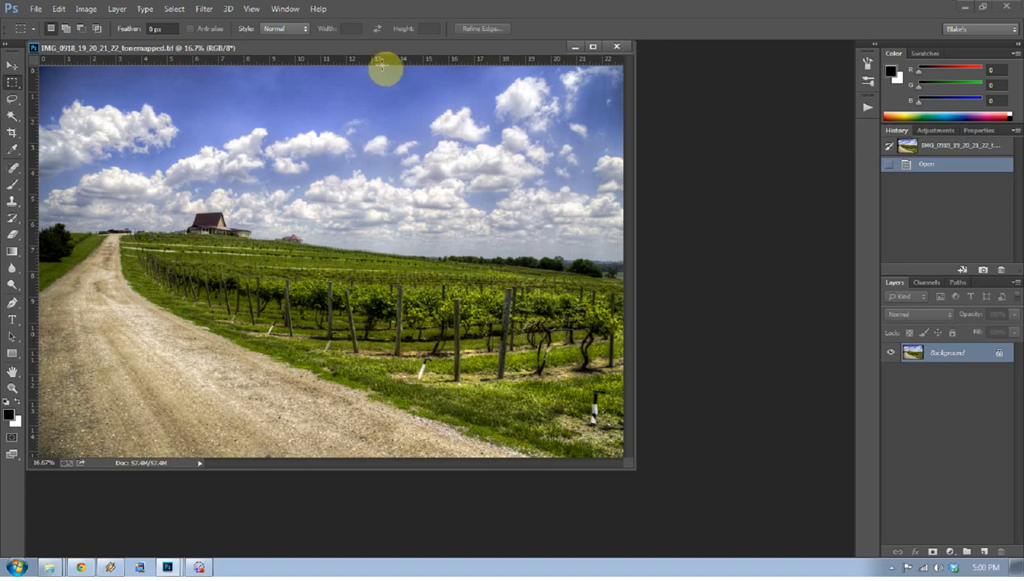
pyautogui.moveTo(372, 52); pyautogui.dragTo(440, 81)
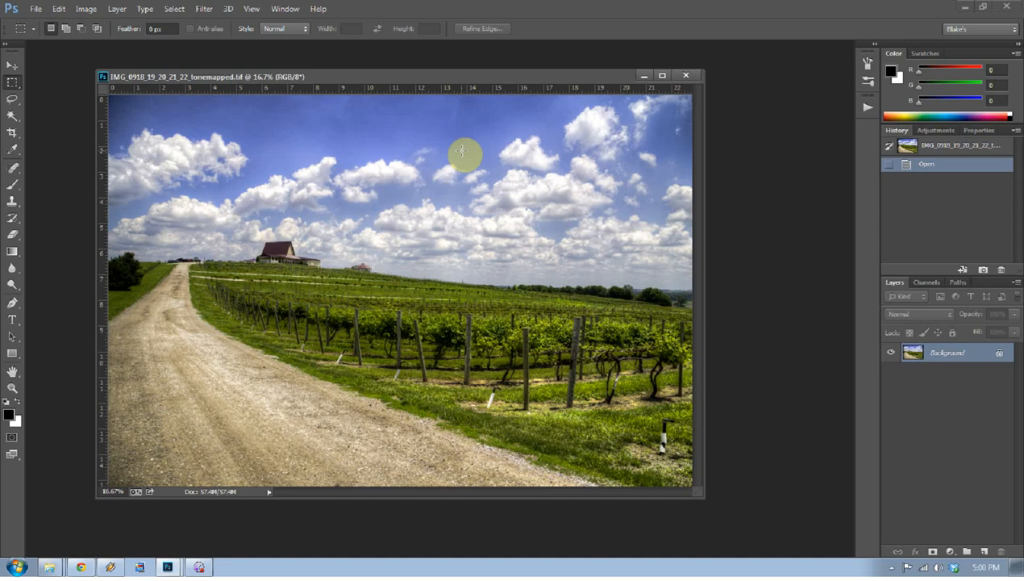
# Duplicate the Background layer and open the copy in the Camera Raw Filter
pyautogui.hotkey('ctrl', 'j')
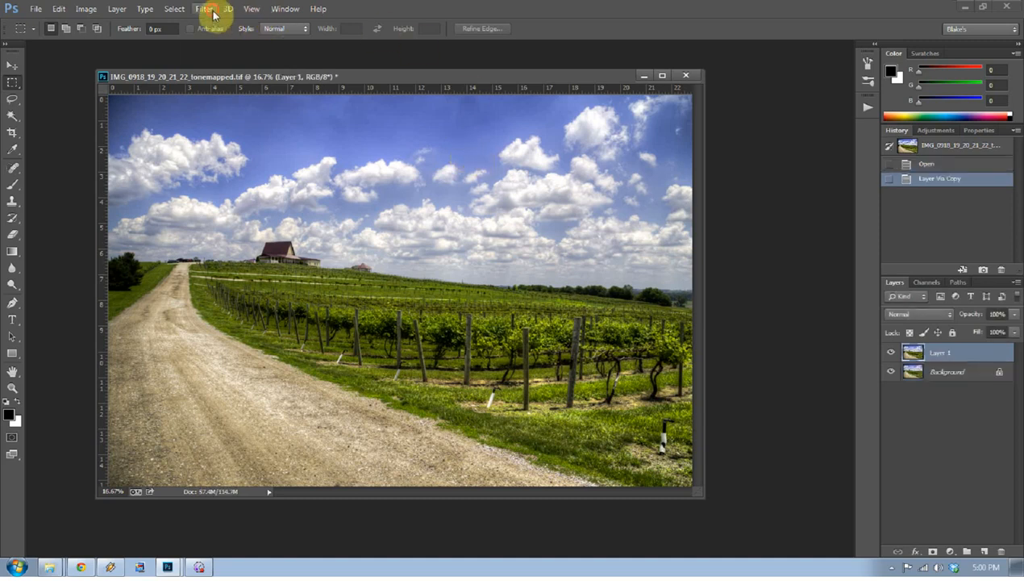
pyautogui.click(211, 11)
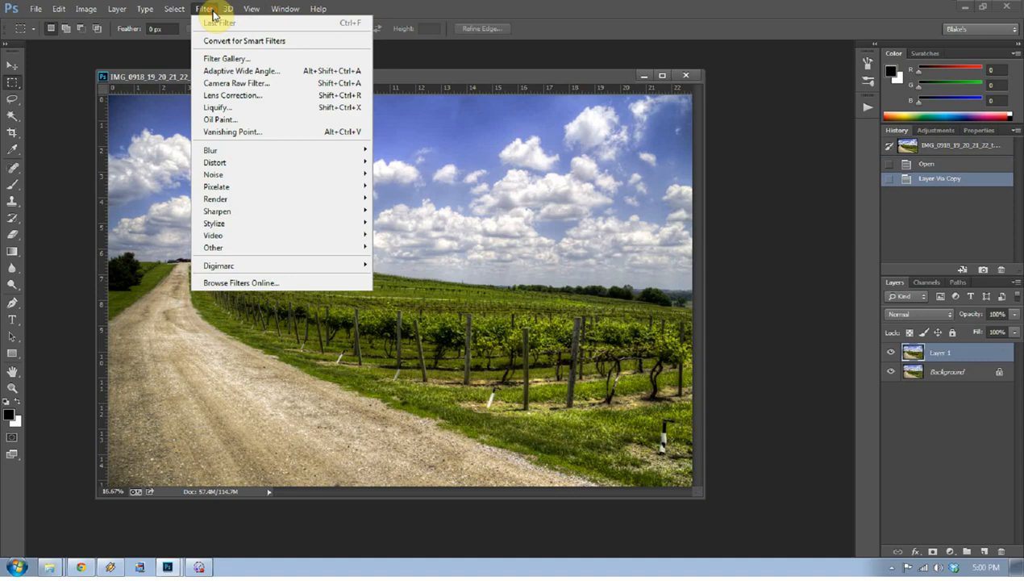
pyautogui.click(232, 84)
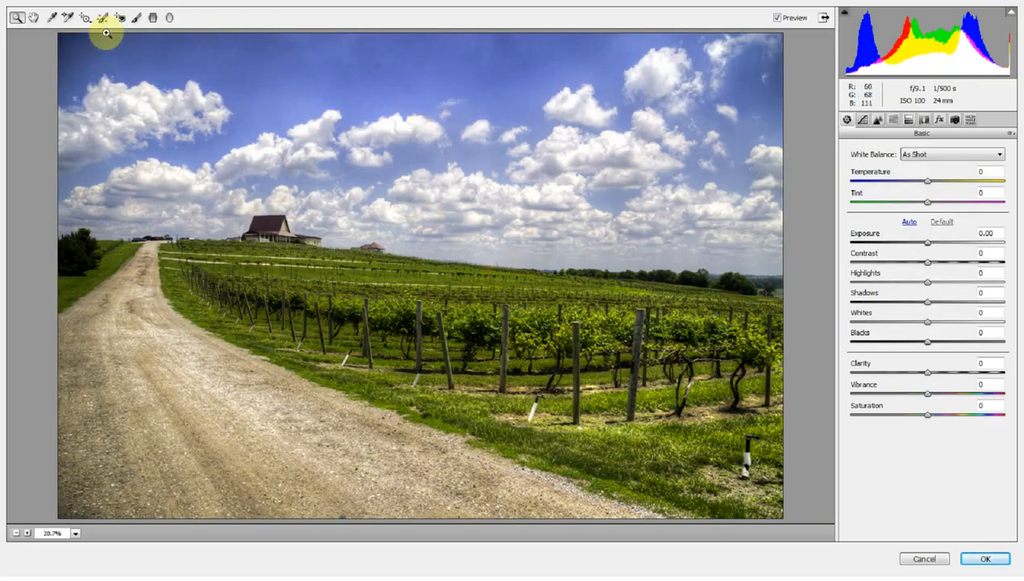
# Set the luminance noise reduction to 43 and inspect the blue sky up close
pyautogui.click(878, 119)
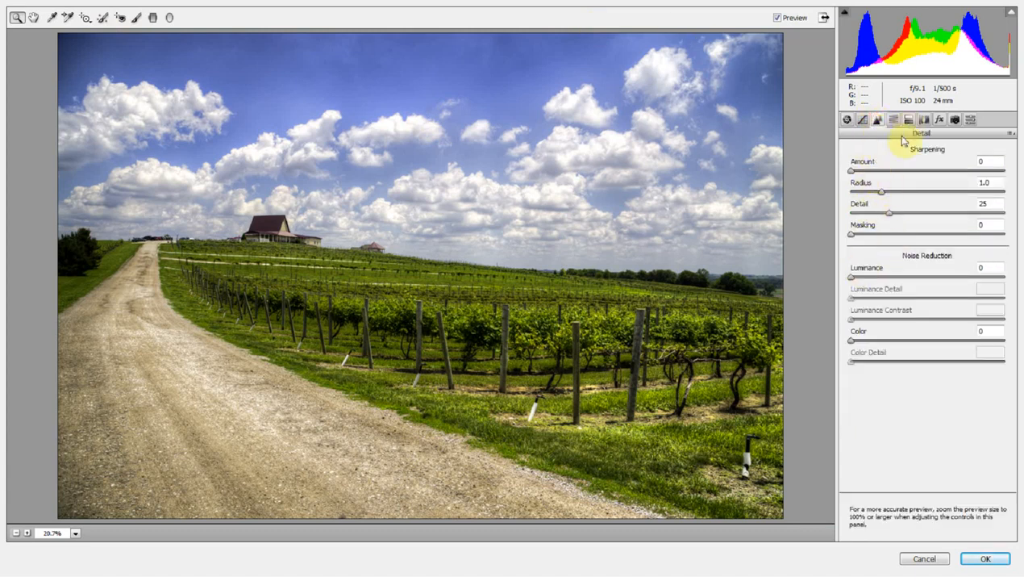
pyautogui.moveTo(893, 276); pyautogui.dragTo(917, 277)
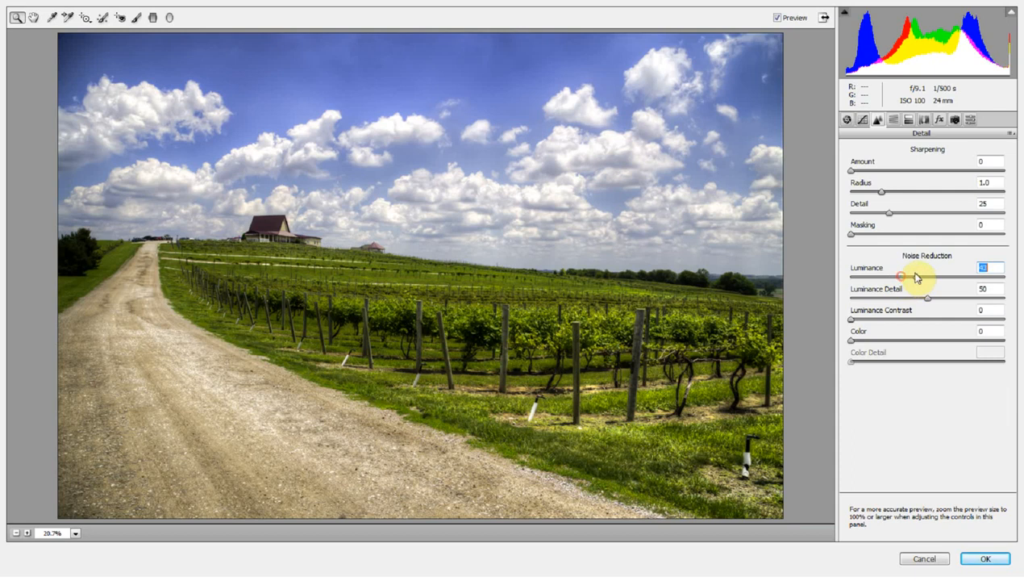
pyautogui.moveTo(315, 36); pyautogui.dragTo(395, 78)
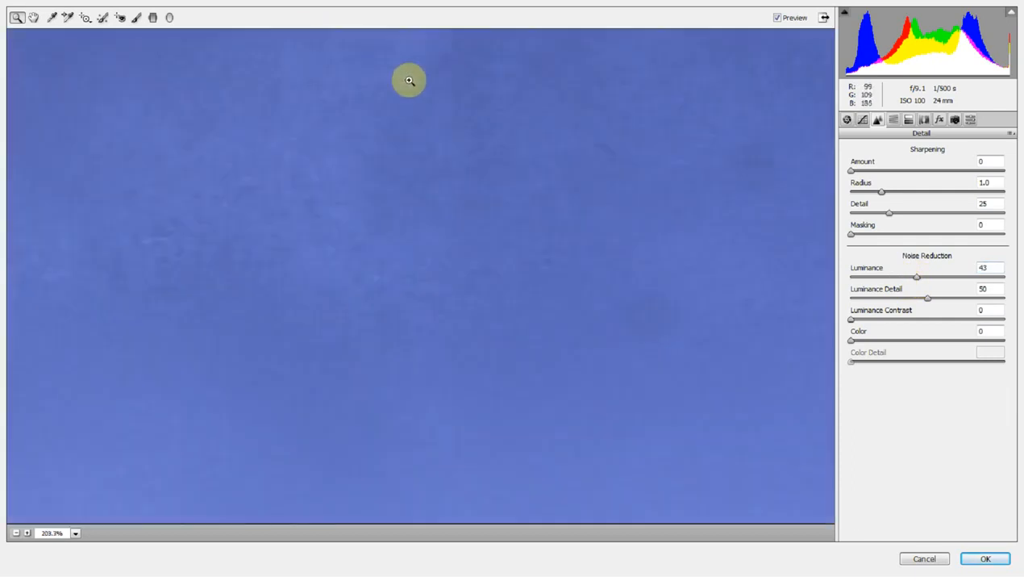
# Set the luminance detail to 29, compare with the original sky, and apply the Camera Raw Filter
pyautogui.moveTo(928, 299); pyautogui.dragTo(896, 300)
pyautogui.click(777, 18)
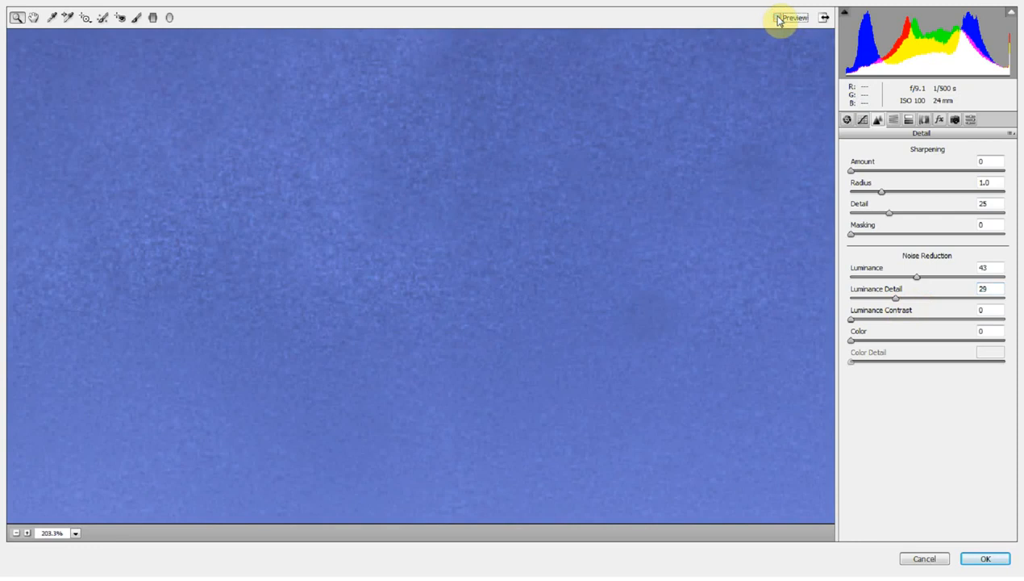
pyautogui.rightClick(556, 122)
pyautogui.click(588, 193)
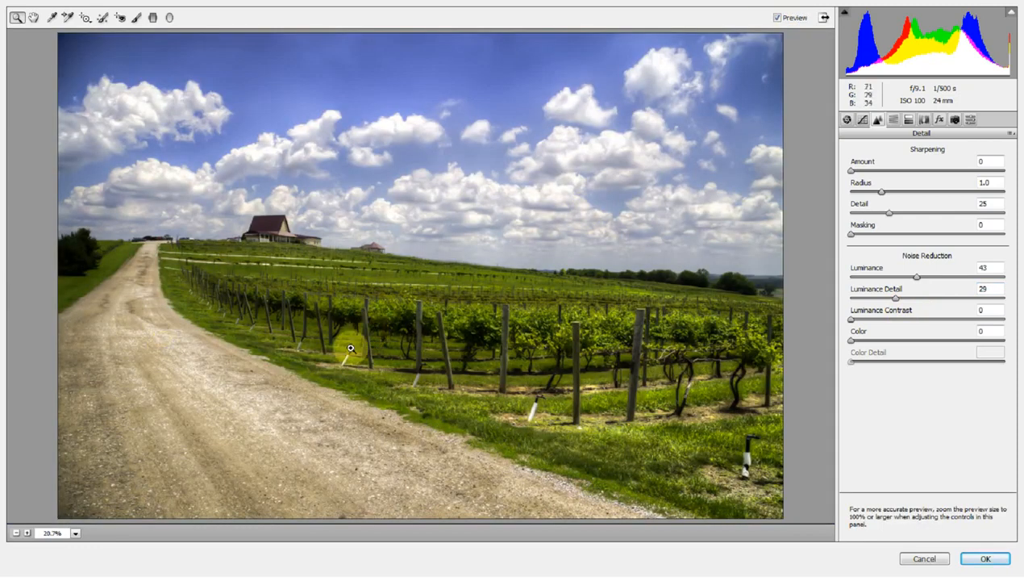
pyautogui.click(986, 558)
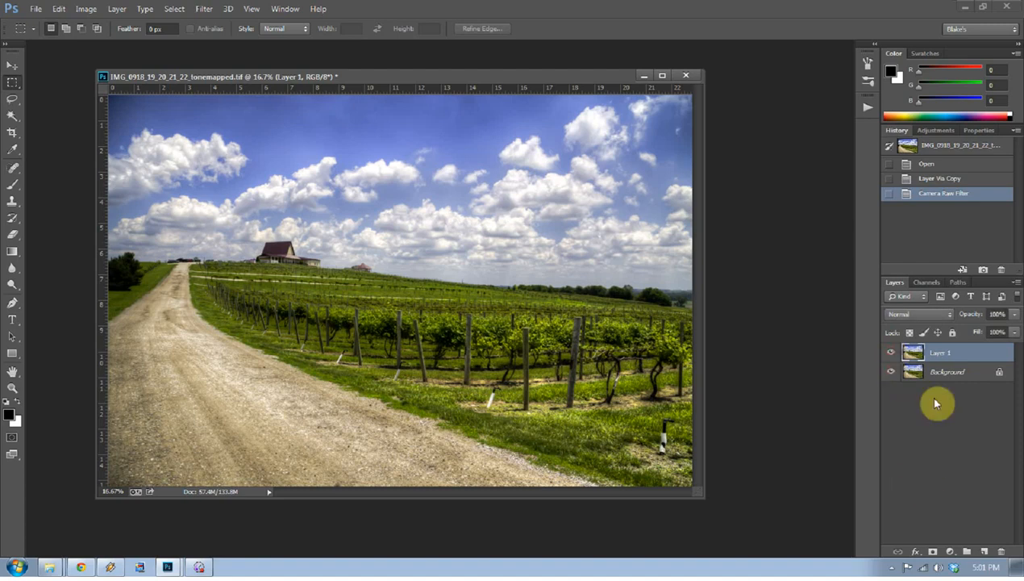
# Add a layer mask to Layer 1 and paint it black over the road and vineyard with a 1300 px brush
pyautogui.click(933, 551)
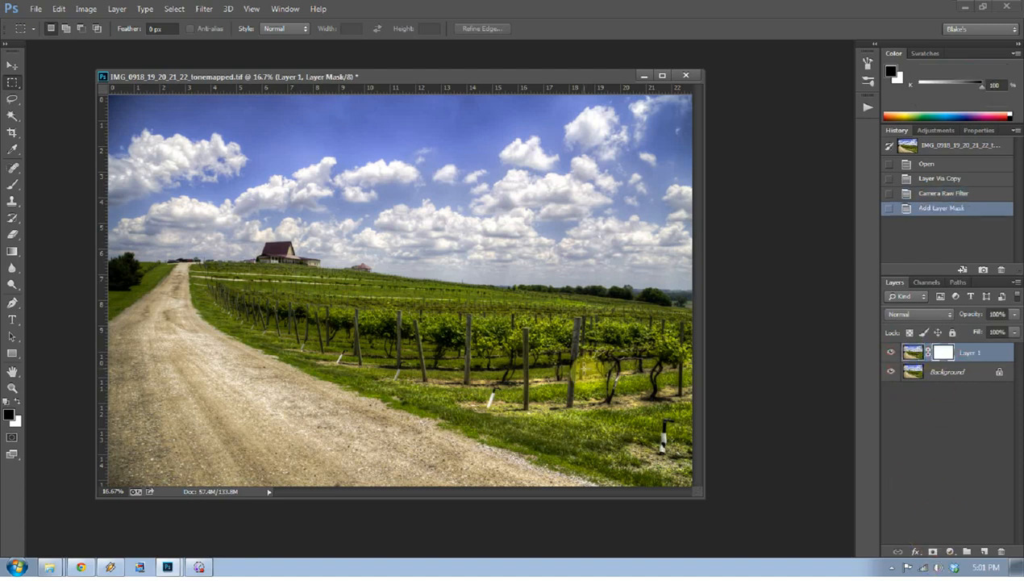
pyautogui.press('b')
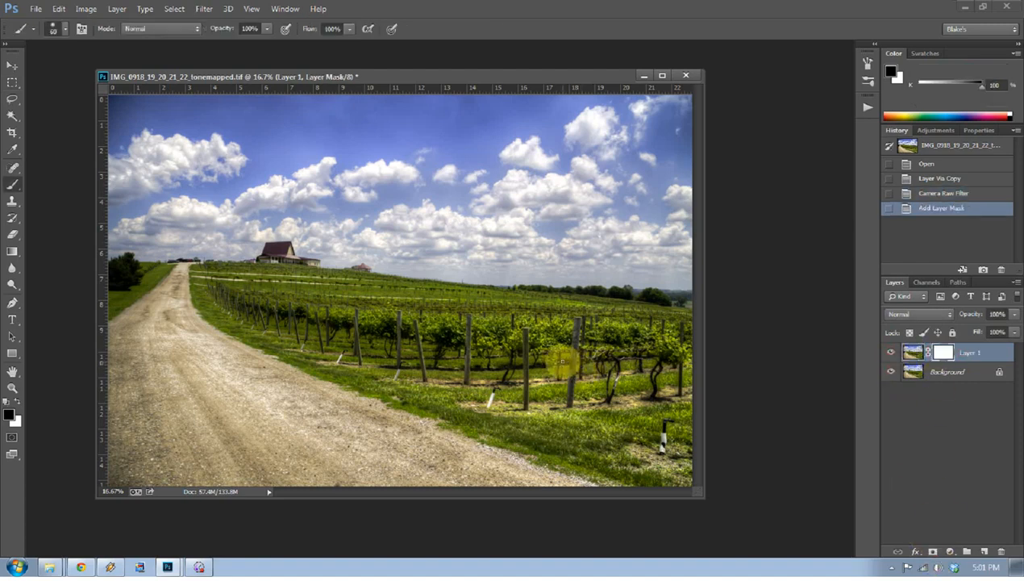
pyautogui.press(']')
pyautogui.press(']')
pyautogui.press(']')
pyautogui.press(']')
pyautogui.press(']')
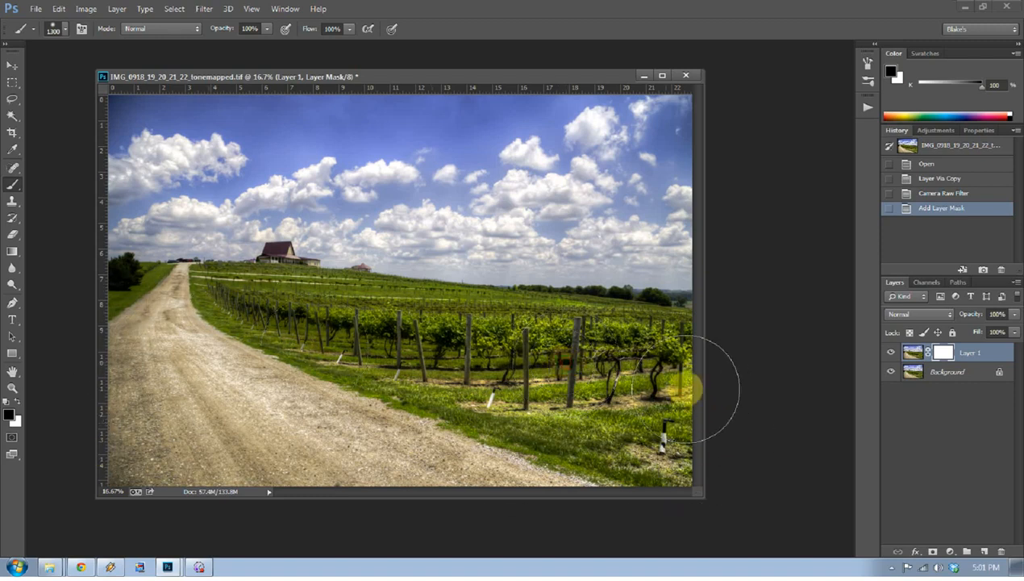
pyautogui.moveTo(698, 389); pyautogui.dragTo(676, 382)
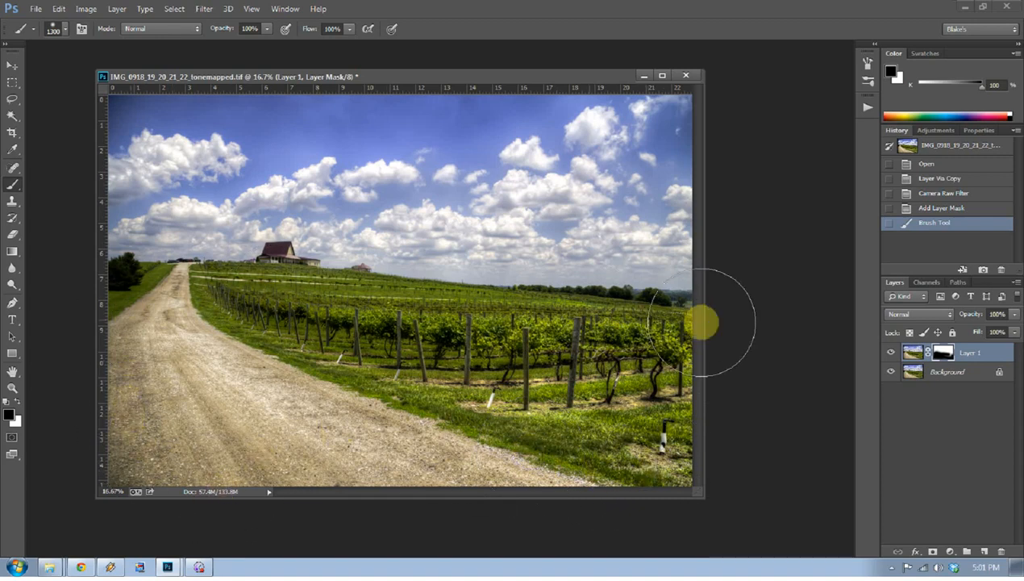
pyautogui.moveTo(725, 399)
pyautogui.mouseDown()
pyautogui.moveTo(711, 452)
pyautogui.moveTo(685, 488)
pyautogui.moveTo(655, 456)
pyautogui.mouseUp()
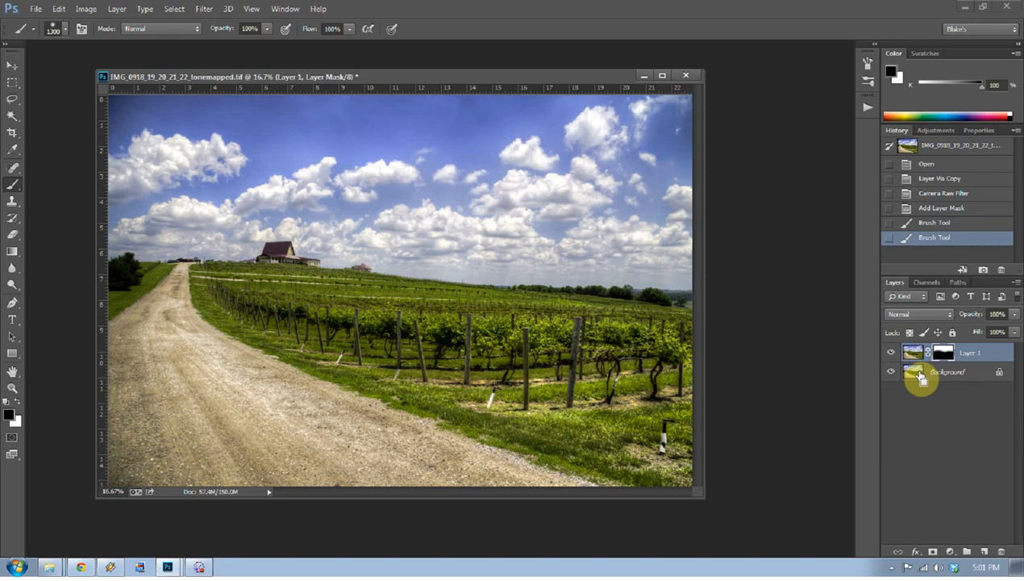
# Stamp all visible layers into a new layer and apply the Camera Raw Filter with a temperature of +22
pyautogui.hotkey('ctrl', 'shift', 'alt', 'e')
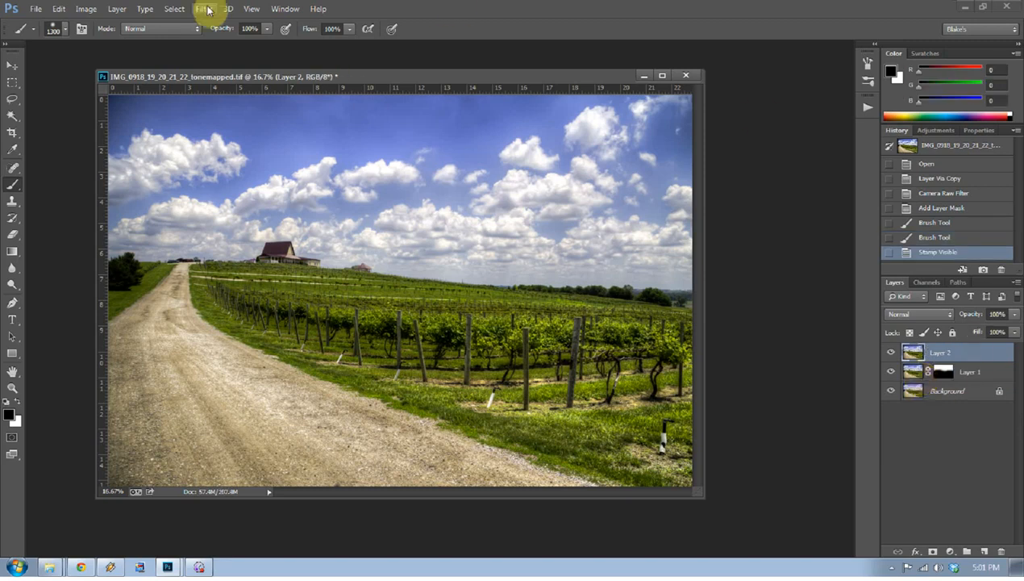
pyautogui.click(204, 9)
pyautogui.click(224, 84)
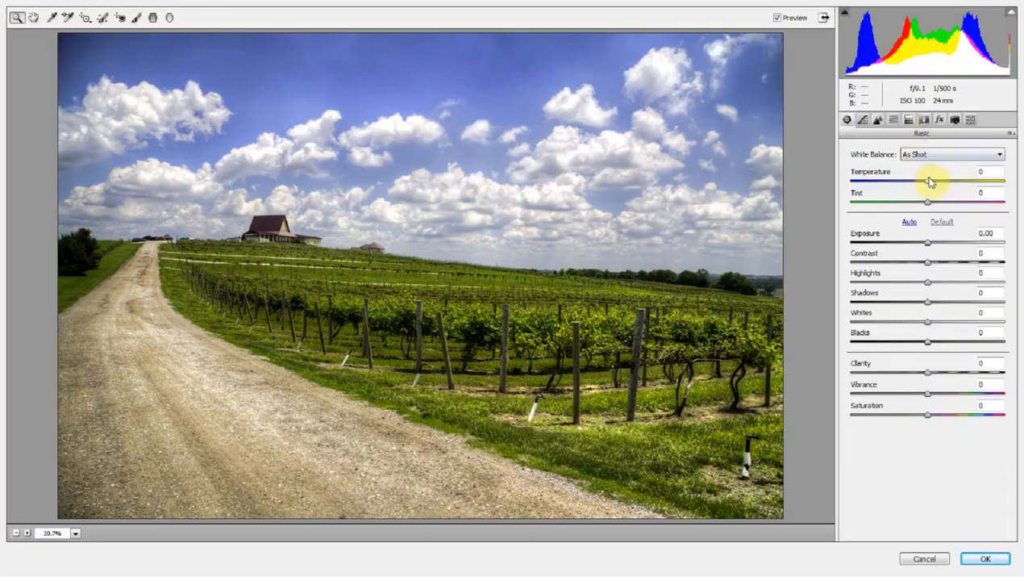
pyautogui.moveTo(927, 181); pyautogui.dragTo(945, 186)
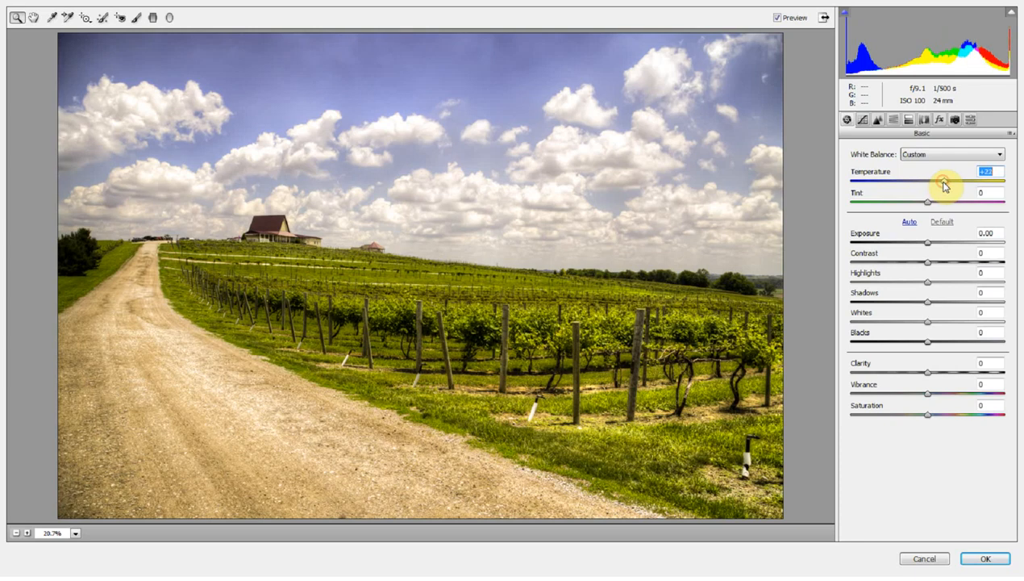
pyautogui.click(976, 558)
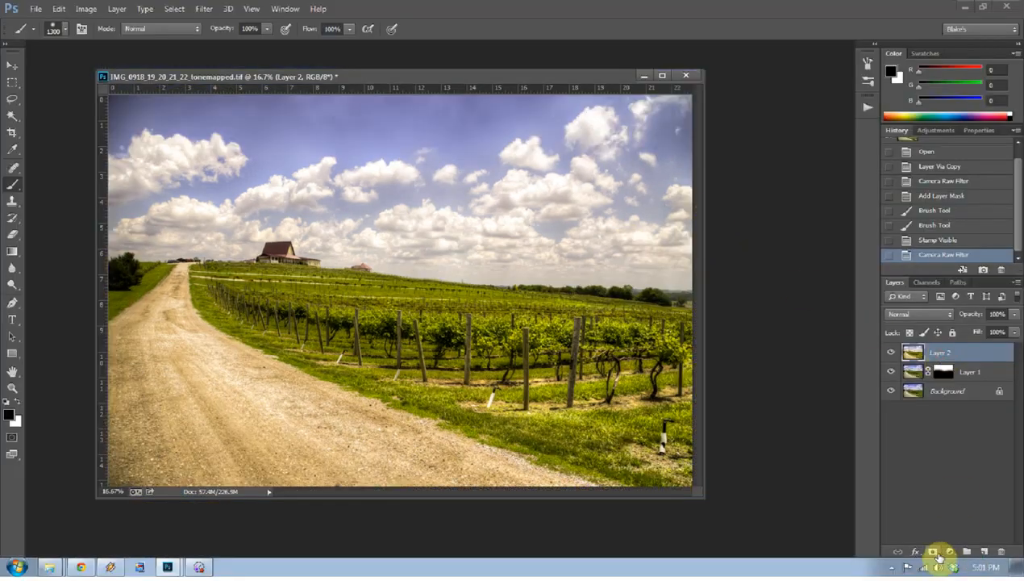
# Add a mask to Layer 2, paint out the warming over the road and vineyard, and compare with the layer hidden
pyautogui.click(938, 554)
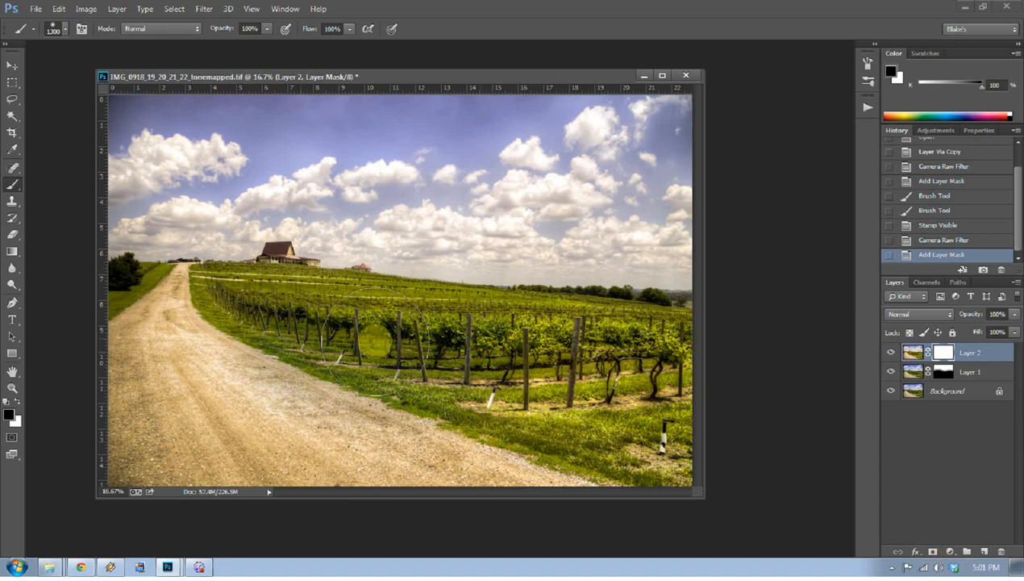
pyautogui.moveTo(266, 322)
pyautogui.mouseDown()
pyautogui.moveTo(222, 313)
pyautogui.moveTo(114, 407)
pyautogui.moveTo(227, 428)
pyautogui.moveTo(542, 421)
pyautogui.moveTo(462, 420)
pyautogui.moveTo(557, 462)
pyautogui.moveTo(298, 429)
pyautogui.moveTo(142, 389)
pyautogui.moveTo(611, 496)
pyautogui.moveTo(758, 472)
pyautogui.mouseUp()
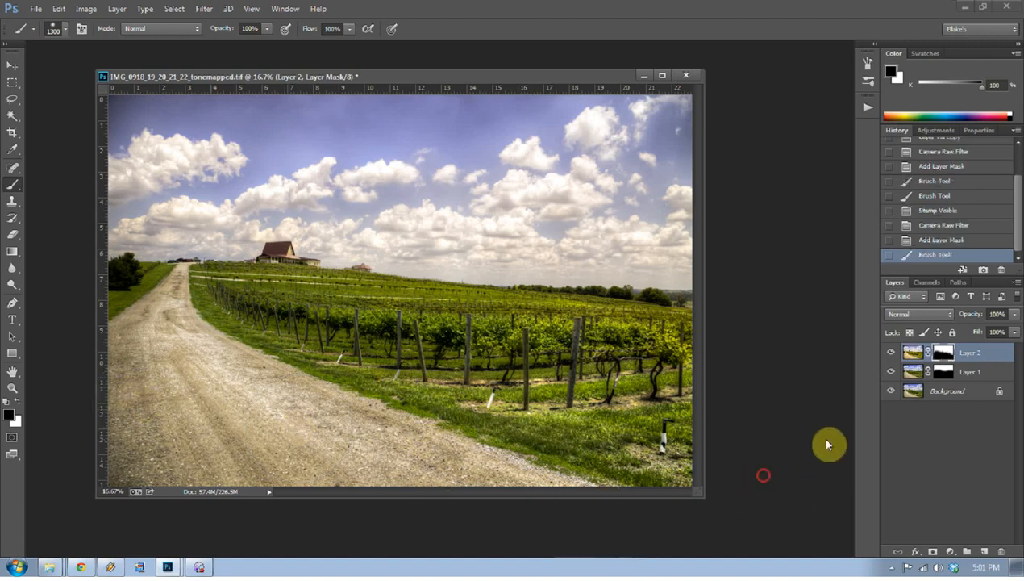
pyautogui.click(888, 355)
pyautogui.click(887, 354)
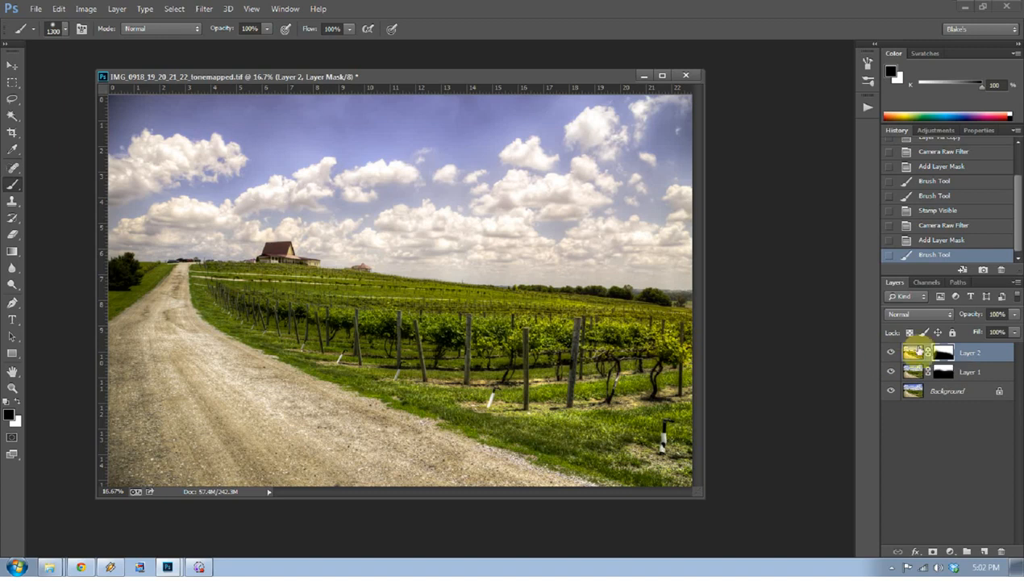
pyautogui.click(210, 8)
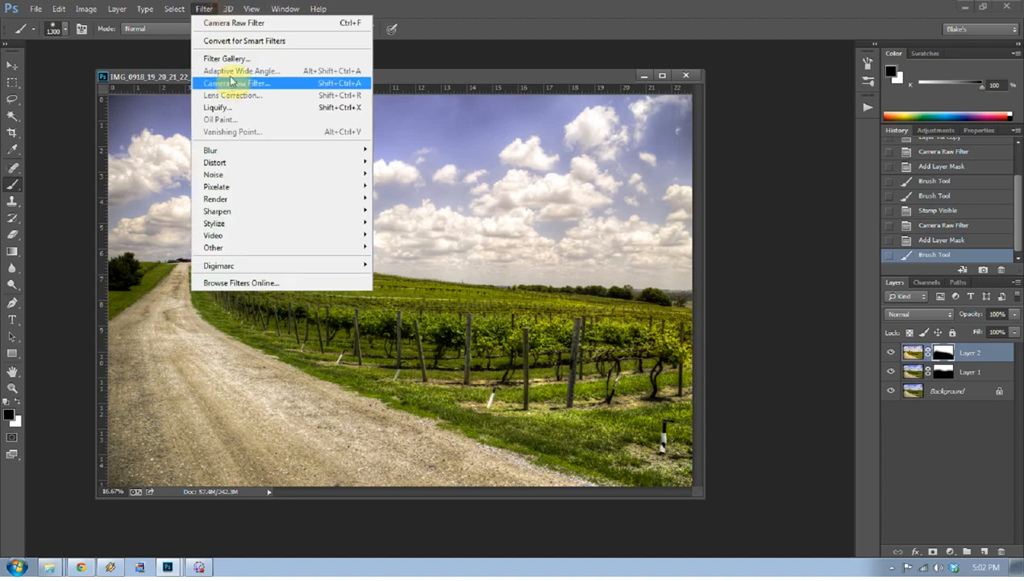
pyautogui.click(430, 57)
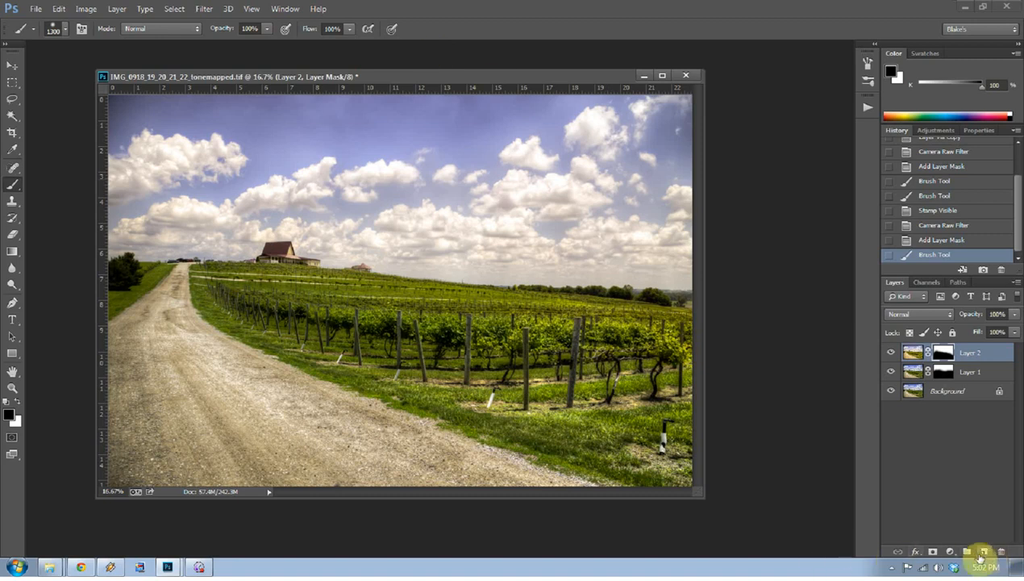
# Add a Color Balance adjustment layer with midtones Yellow–Blue at -70 and compare its effect against Layer 2 by switching their visibility
pyautogui.click(950, 551)
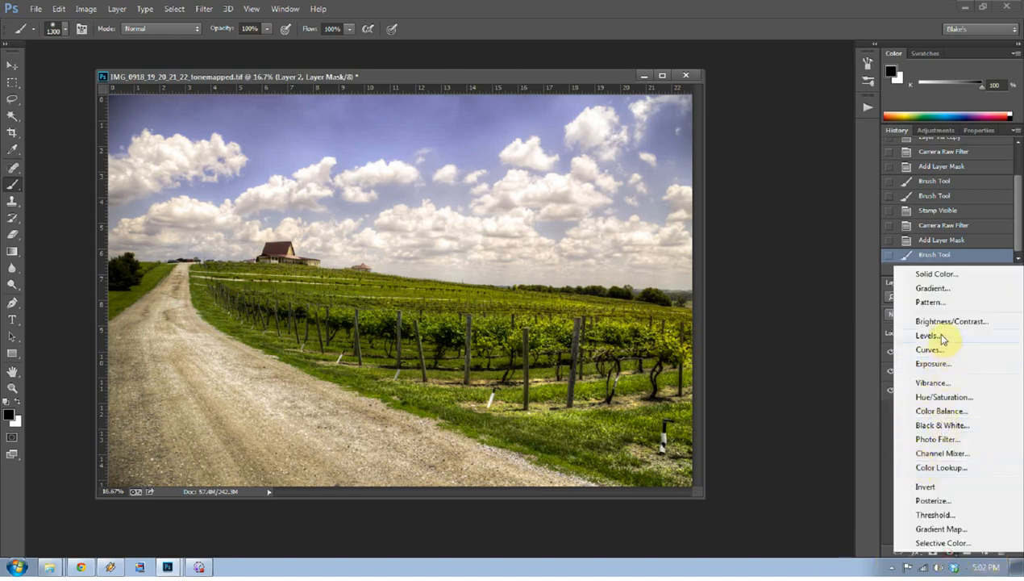
pyautogui.click(942, 411)
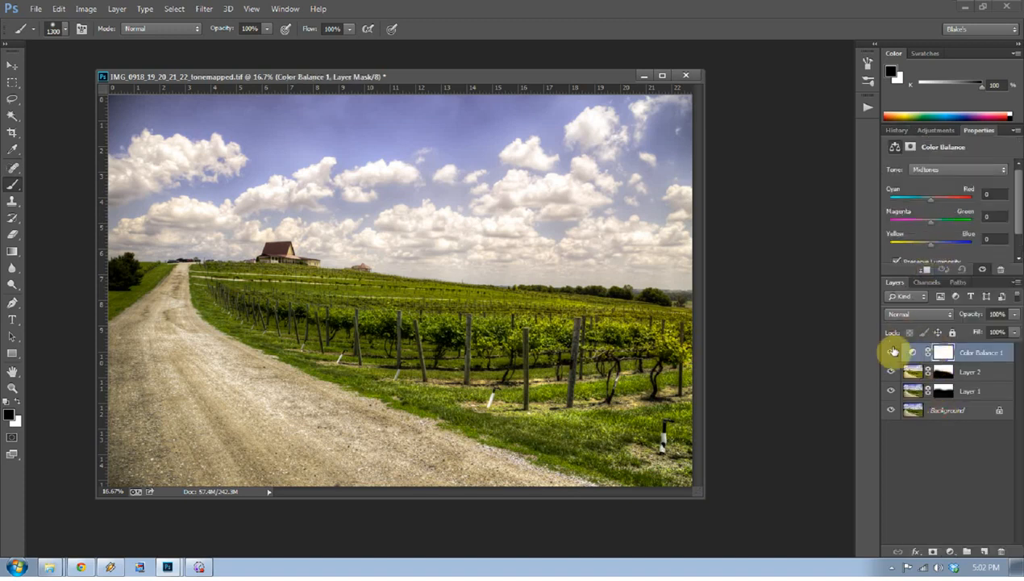
pyautogui.click(891, 371)
pyautogui.moveTo(928, 250); pyautogui.dragTo(902, 251)
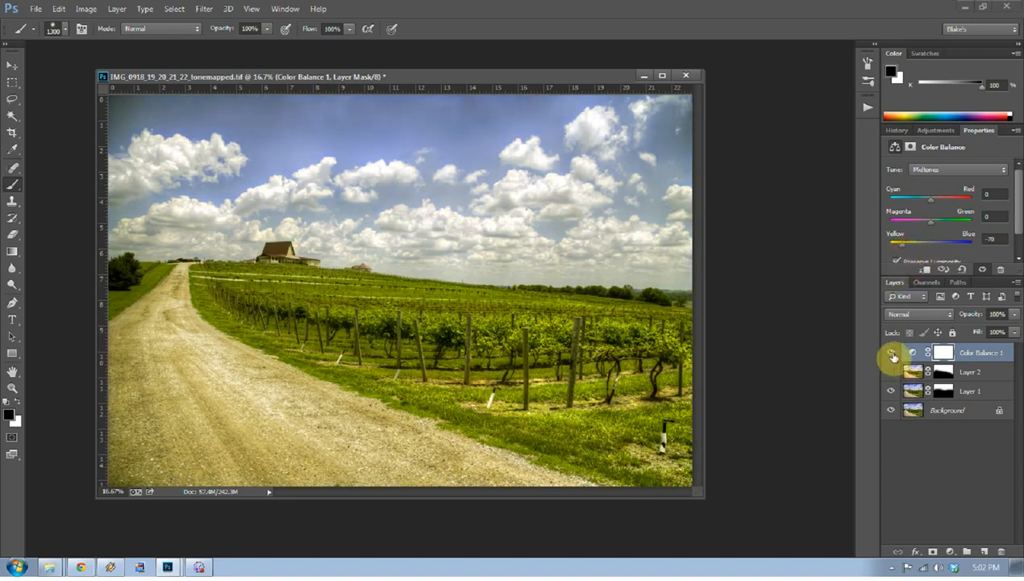
pyautogui.click(892, 355)
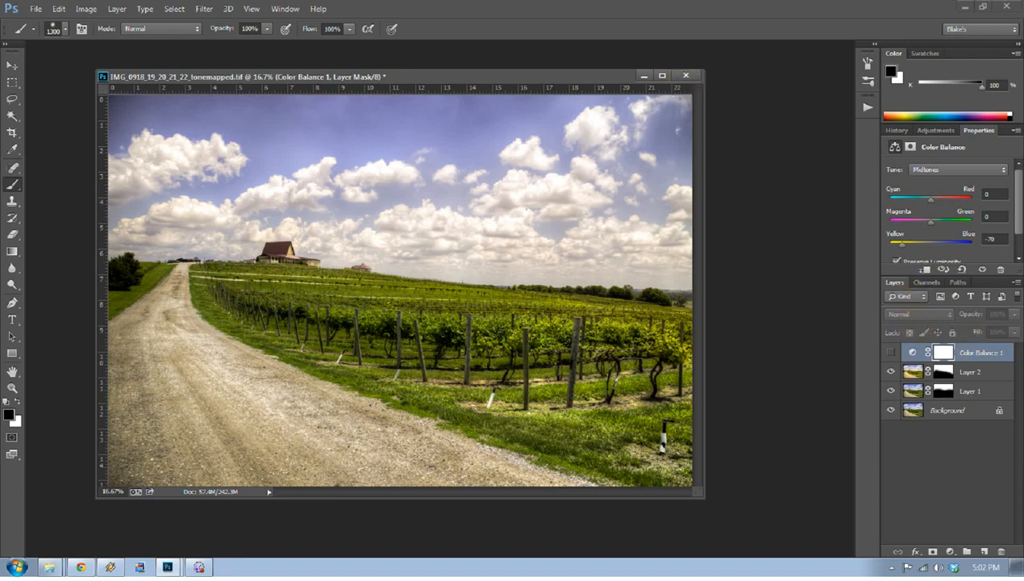
# Close the vineyard document without saving, then open IMG_0645.CR2 from Camera Raw and move its window toward the centre of the workspace
pyautogui.click(685, 75)
pyautogui.click(527, 219)
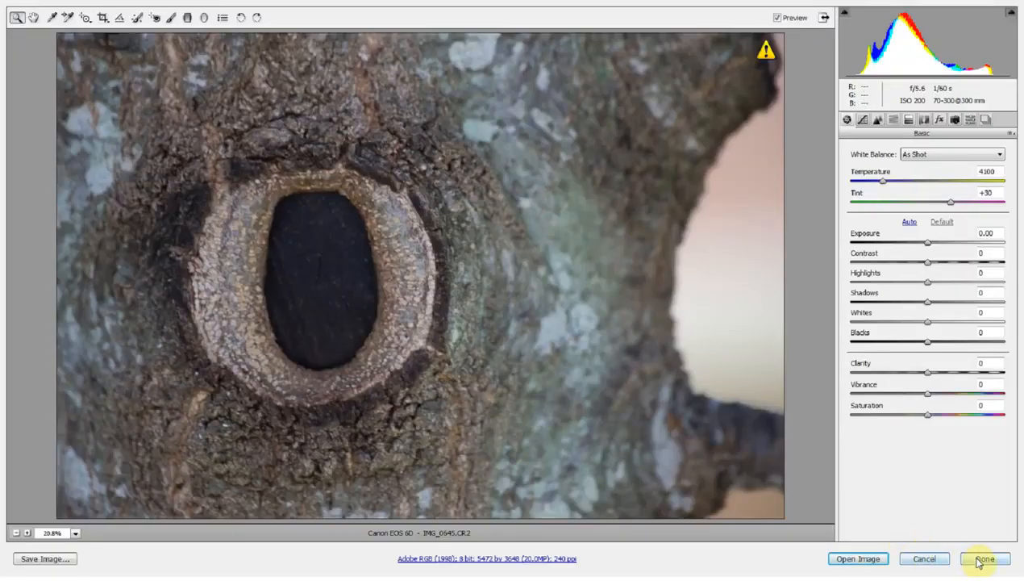
pyautogui.click(859, 558)
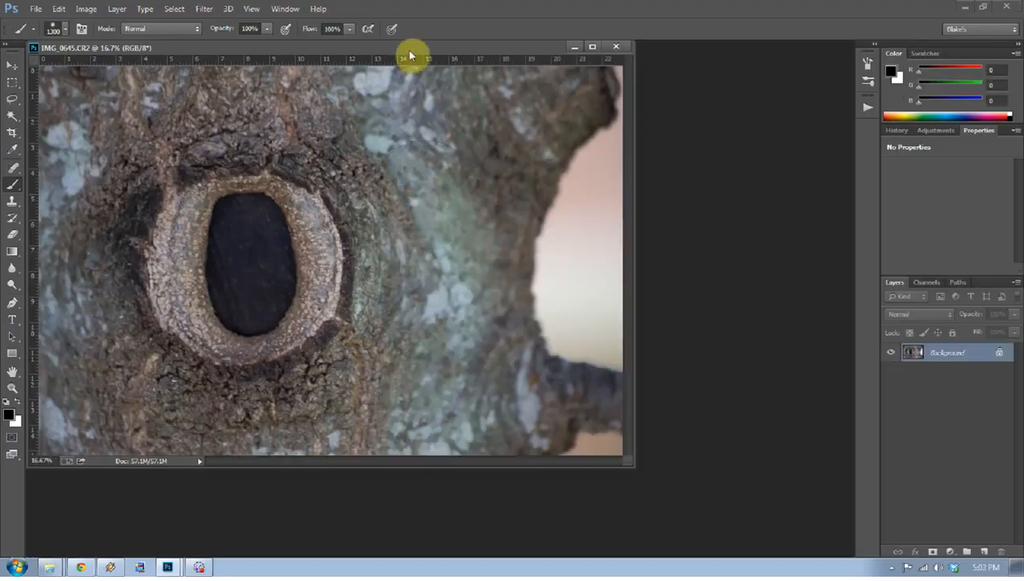
pyautogui.moveTo(371, 49); pyautogui.dragTo(427, 76)
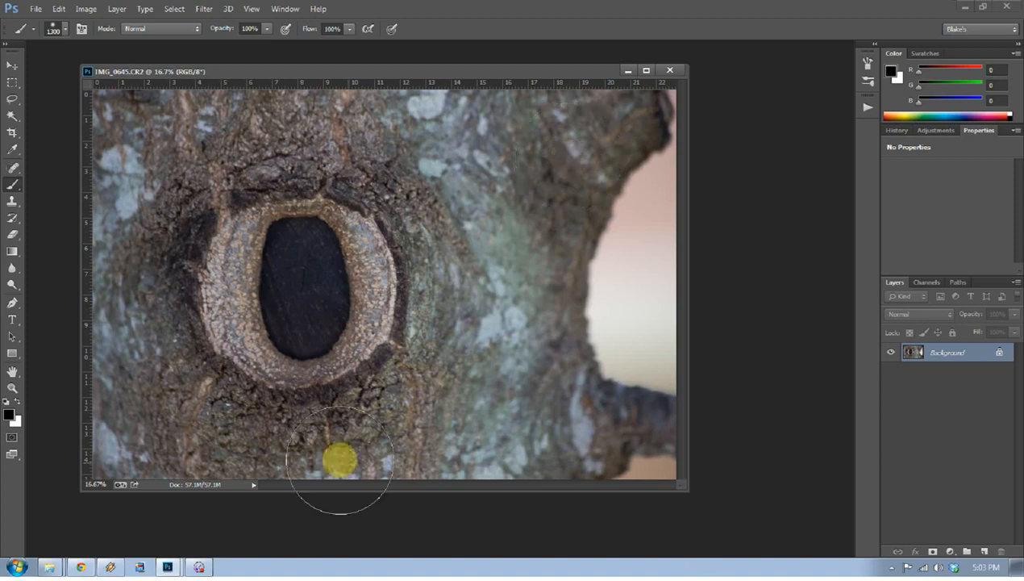
# Check the tree knot up close for blur and open the photo in the Shake Reduction filter
pyautogui.moveTo(338, 213); pyautogui.dragTo(390, 249)
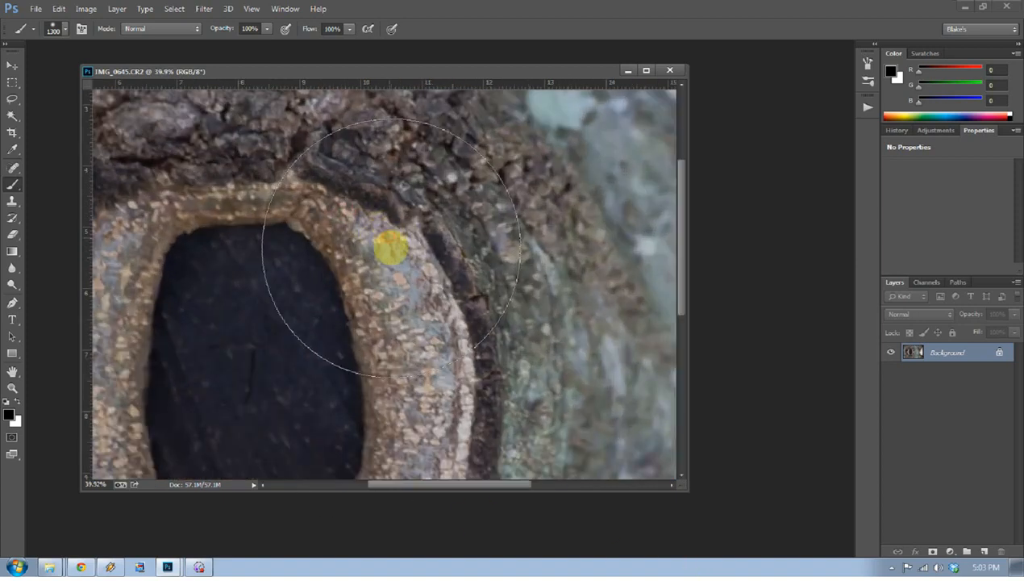
pyautogui.scroll(2, 390, 248)
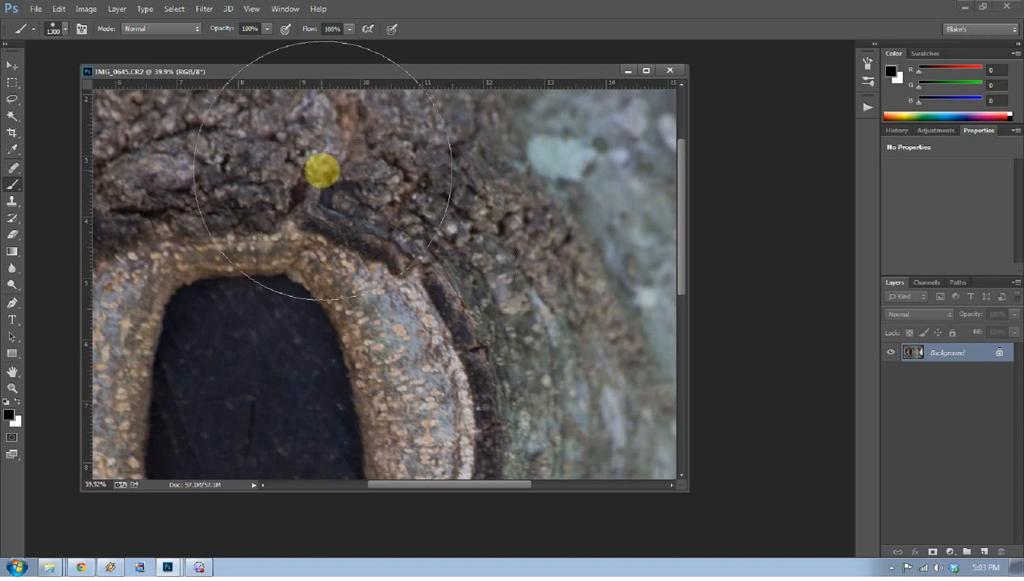
pyautogui.rightClick(364, 248)
pyautogui.click(385, 256)
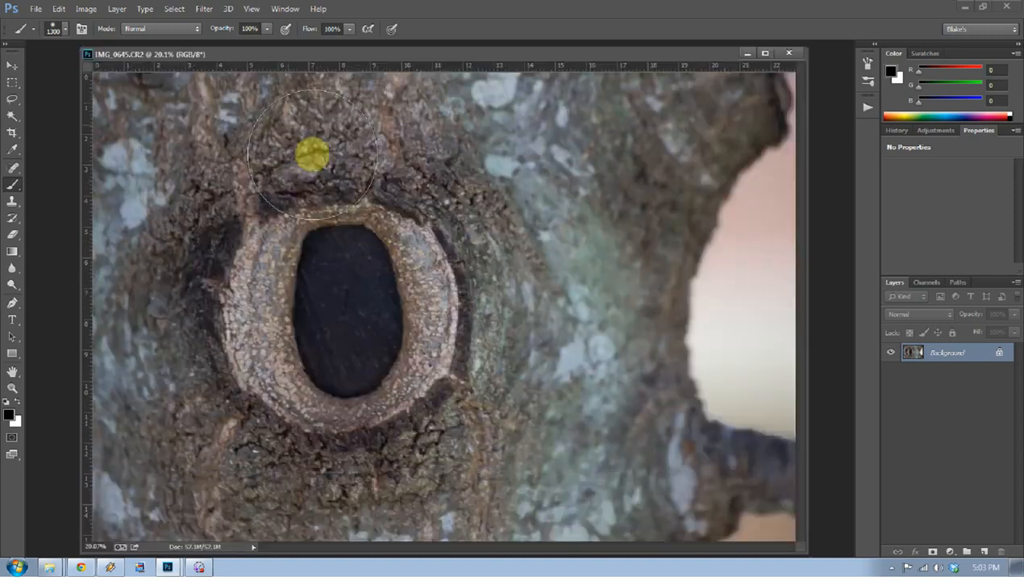
pyautogui.click(203, 8)
pyautogui.moveTo(236, 211)
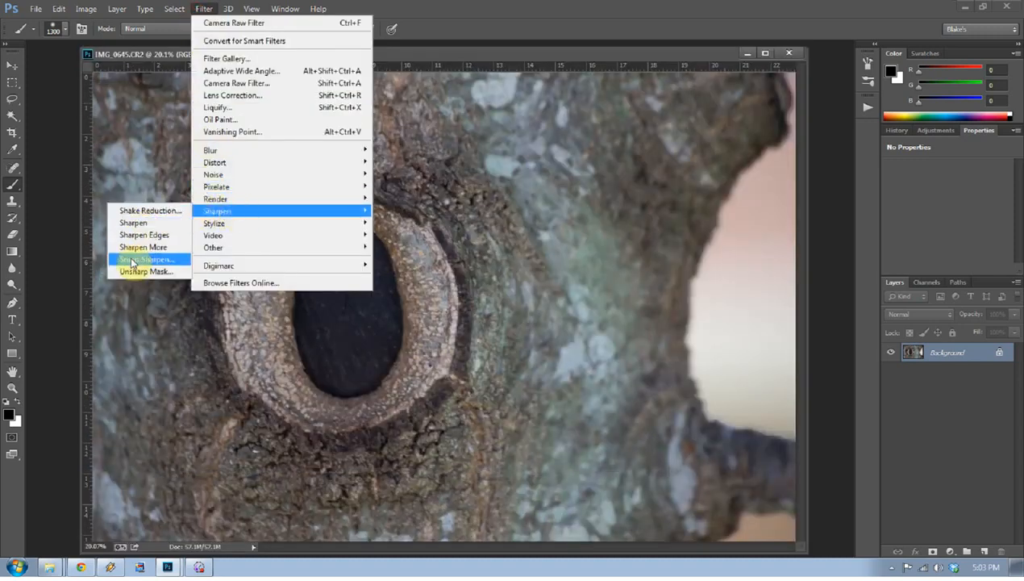
pyautogui.click(146, 212)
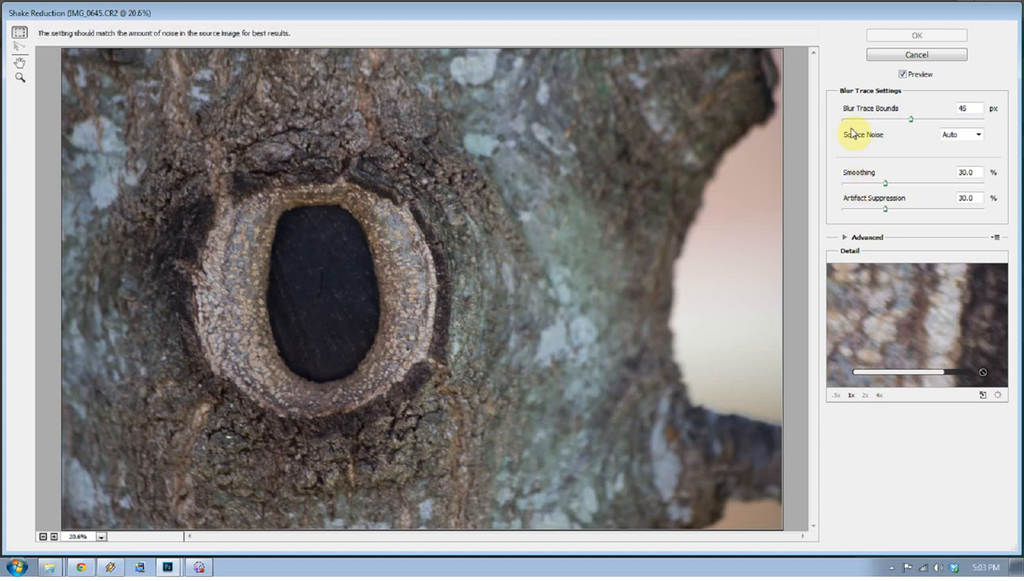
# Compare the shake-reduced knot with the original, both in full view and up close
pyautogui.click(905, 75)
pyautogui.click(904, 75)
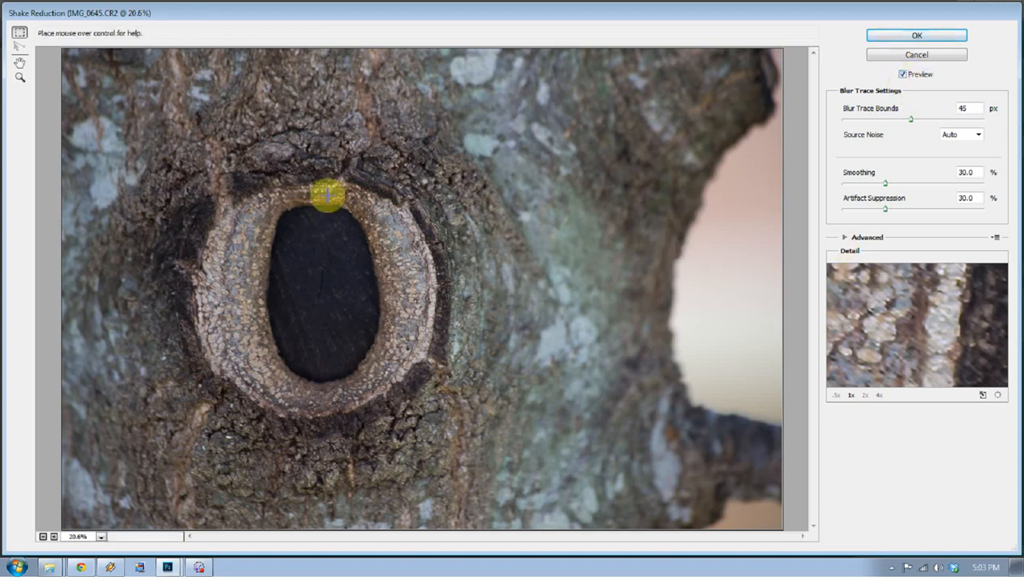
pyautogui.click(475, 305)
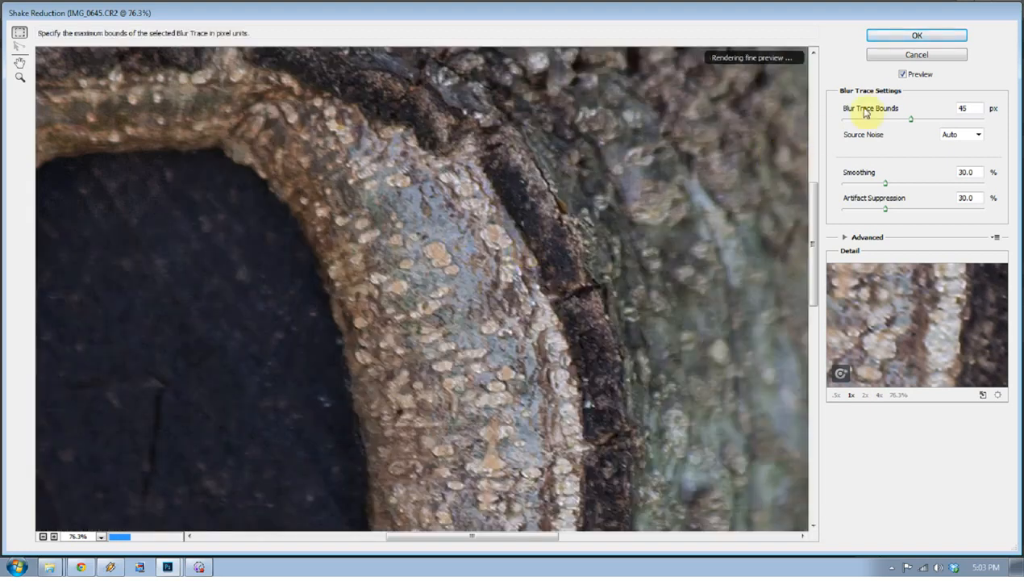
pyautogui.click(903, 74)
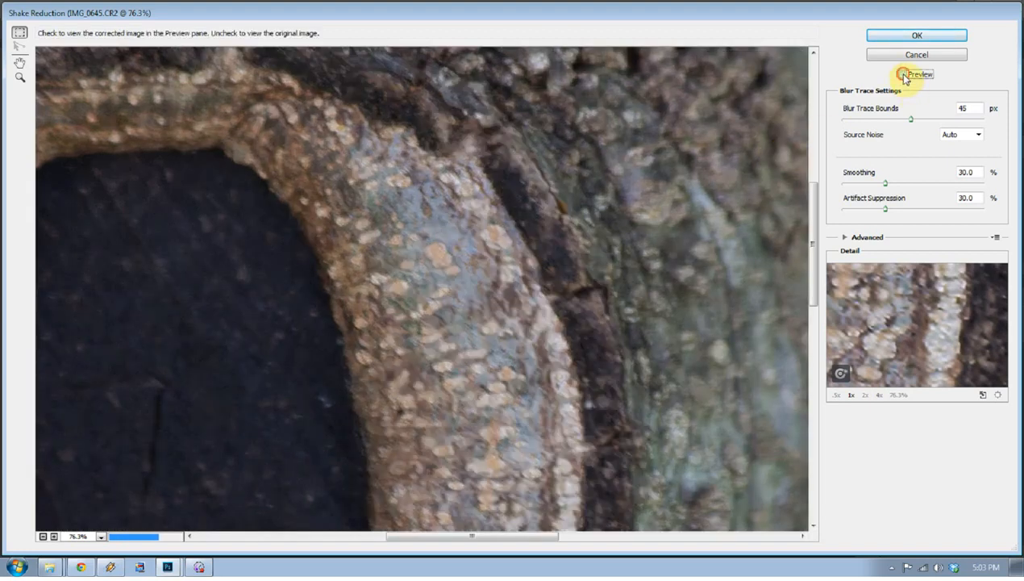
pyautogui.click(903, 75)
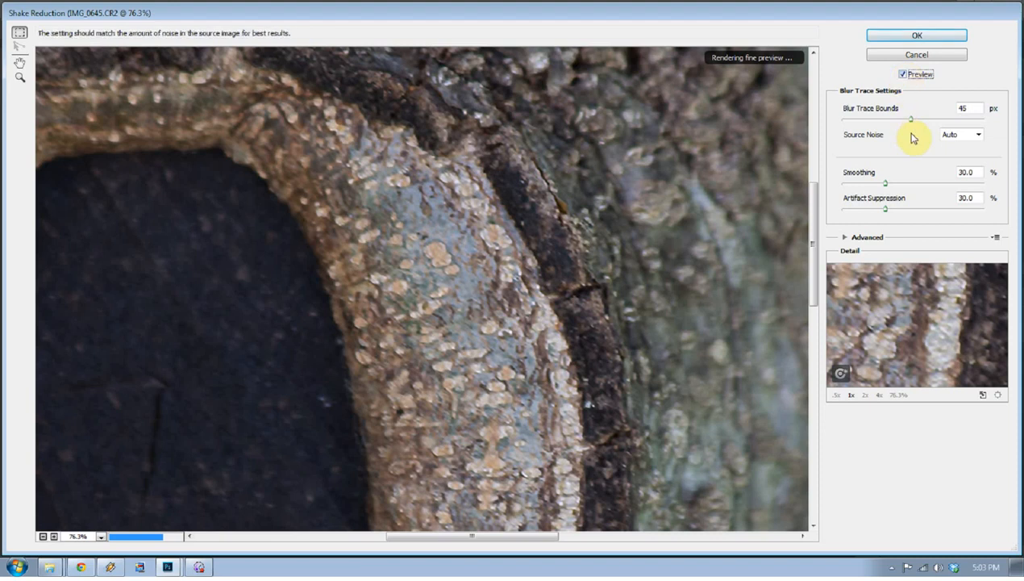
# Set the Shake Reduction Blur Trace Bounds to 72 px and show the tree knot at 25% zoom
pyautogui.moveTo(911, 119); pyautogui.dragTo(938, 121)
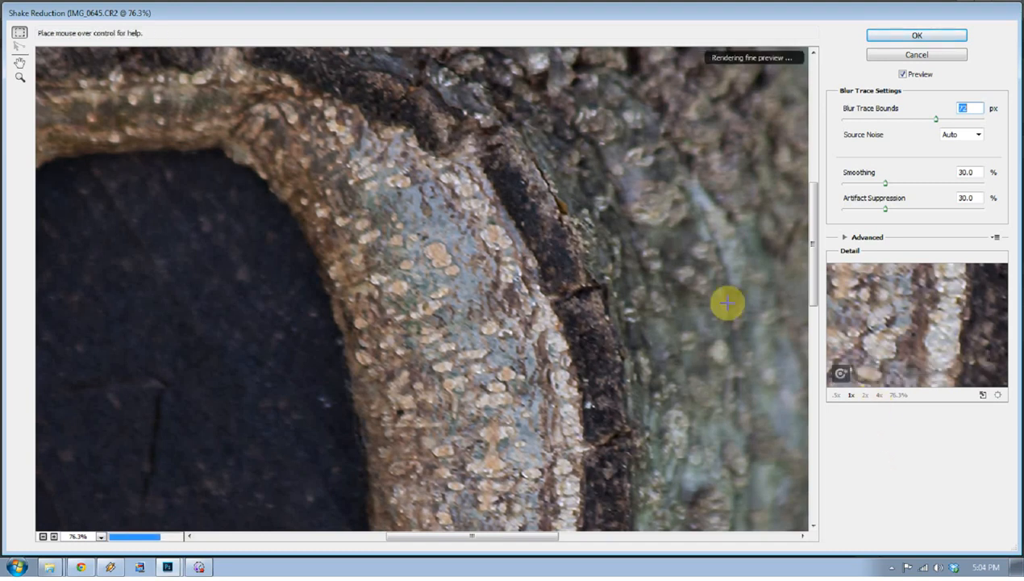
pyautogui.rightClick(533, 257)
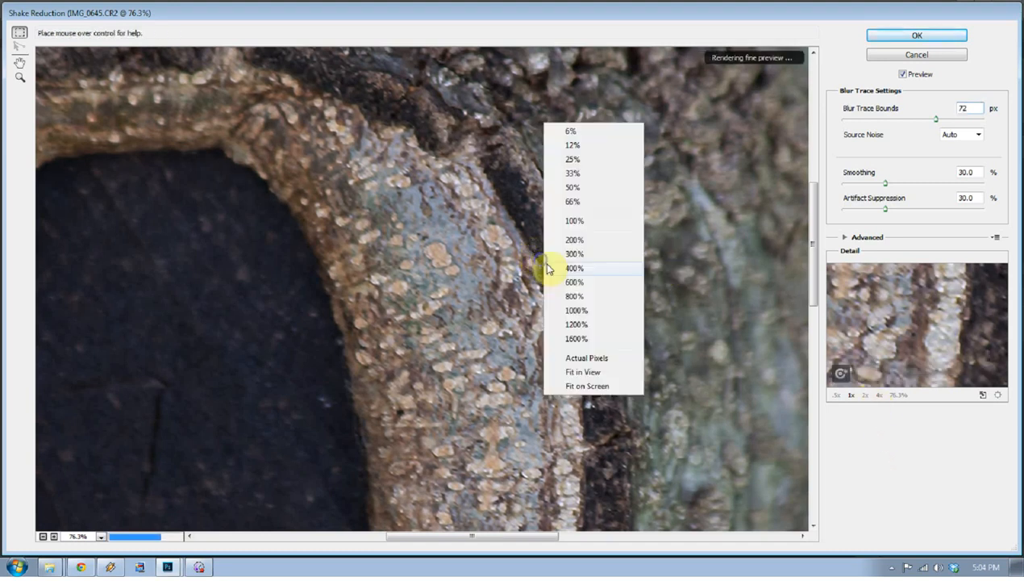
pyautogui.click(573, 359)
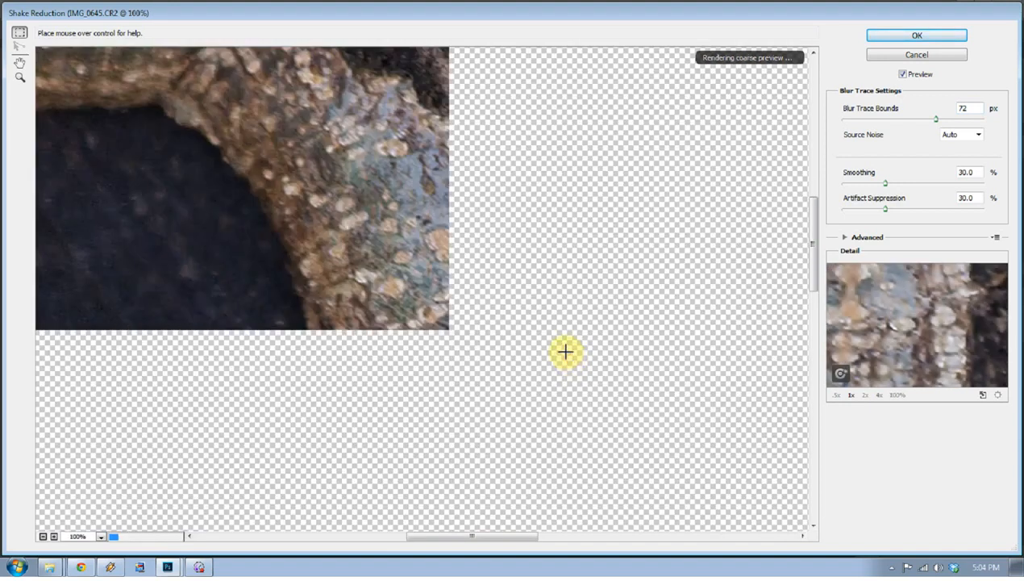
pyautogui.rightClick(488, 294)
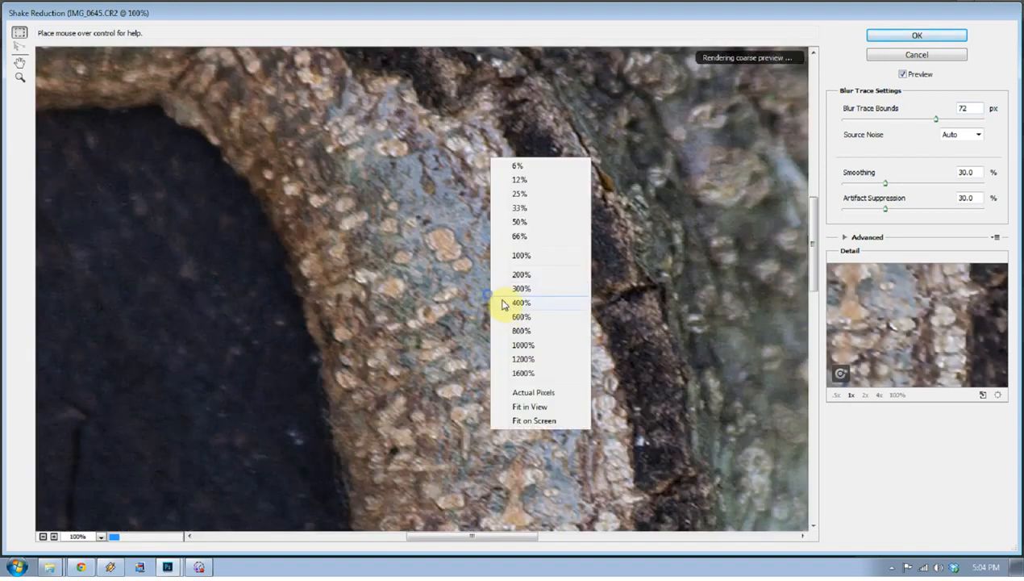
pyautogui.click(530, 257)
pyautogui.rightClick(530, 257)
pyautogui.click(565, 163)
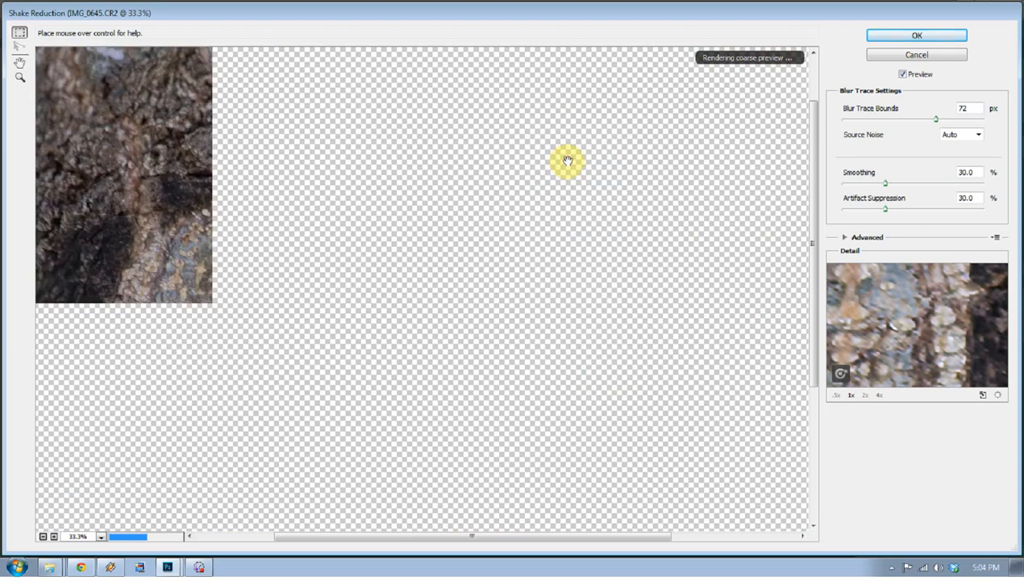
pyautogui.rightClick(444, 188)
pyautogui.click(479, 88)
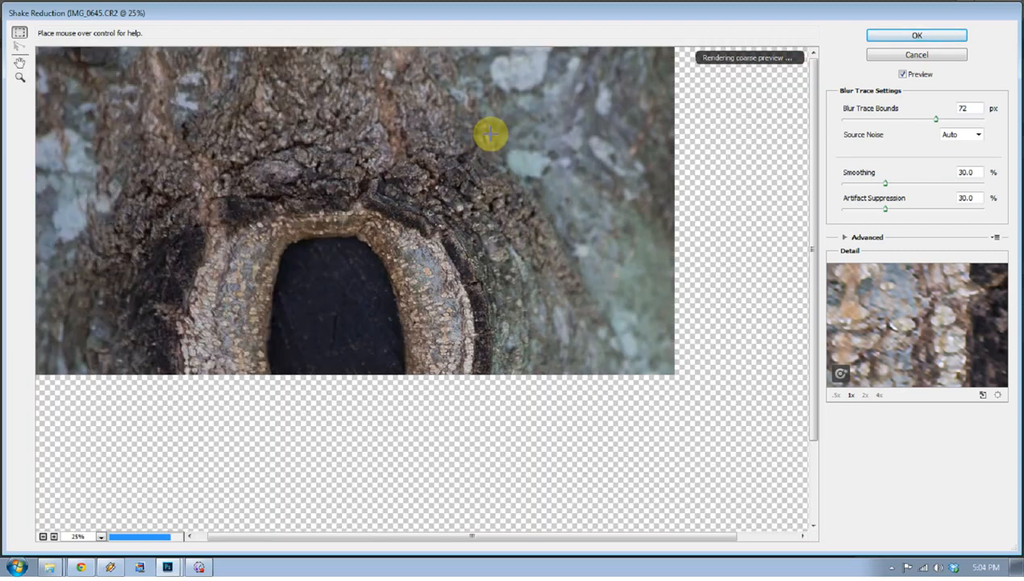
# Compare the 72 px shake reduction with the original photo, first around the whole knot and then up close on the bark above it
pyautogui.click(905, 75)
pyautogui.click(904, 75)
pyautogui.click(904, 75)
pyautogui.click(905, 75)
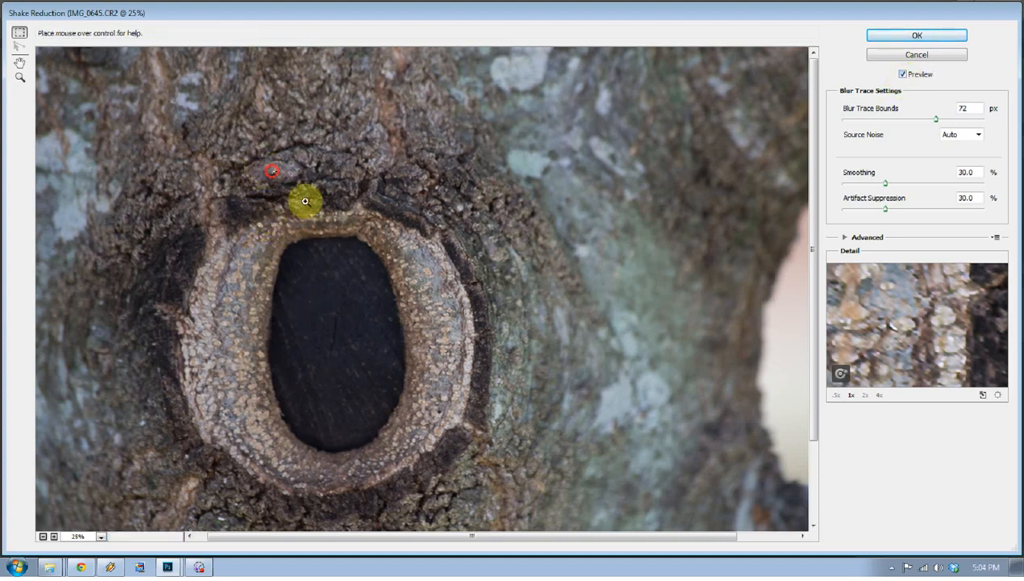
pyautogui.click(384, 247)
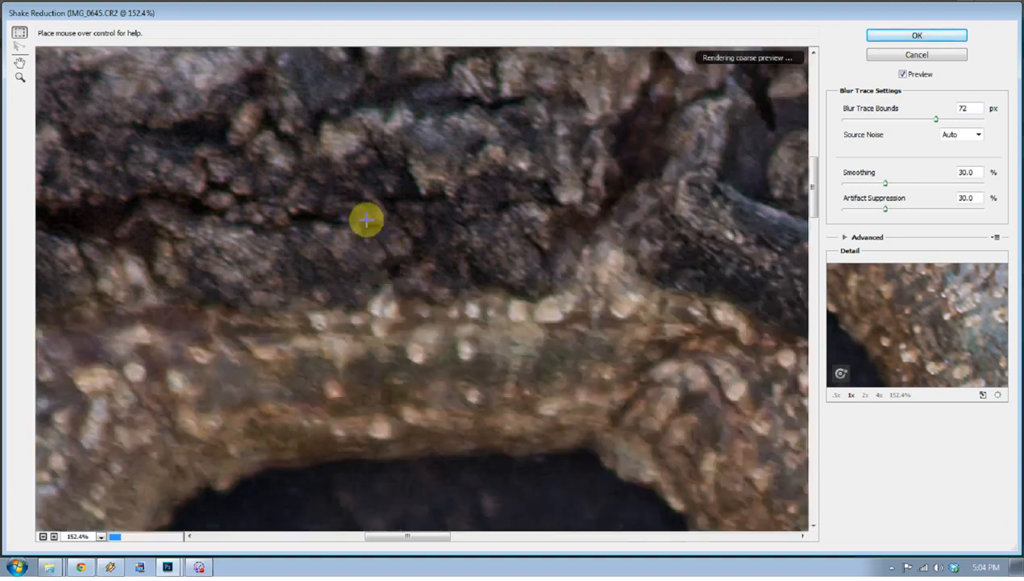
pyautogui.click(903, 75)
pyautogui.click(903, 75)
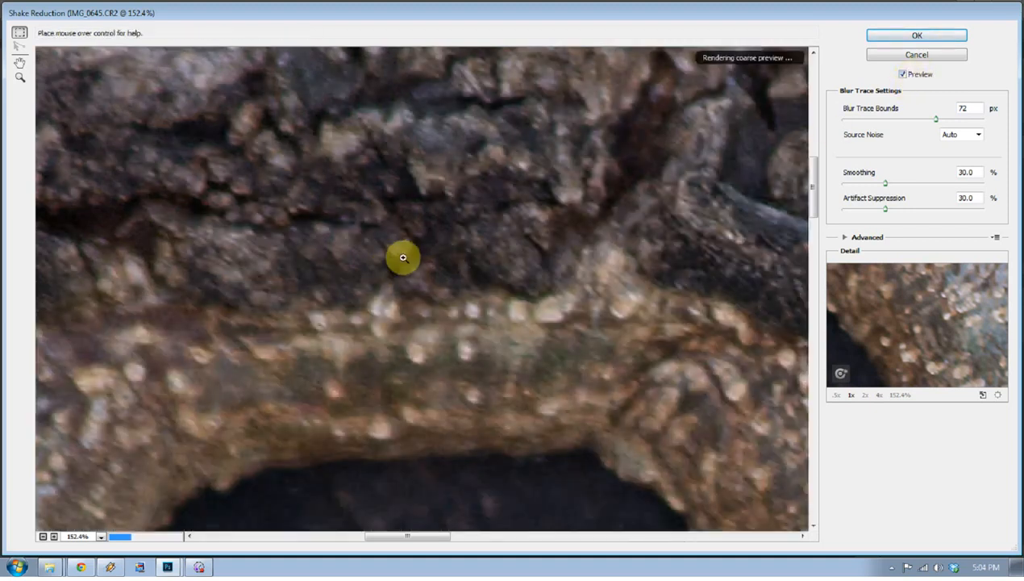
# Return the preview to 25% zoom and apply the Shake Reduction filter to the tree photo
pyautogui.rightClick(428, 276)
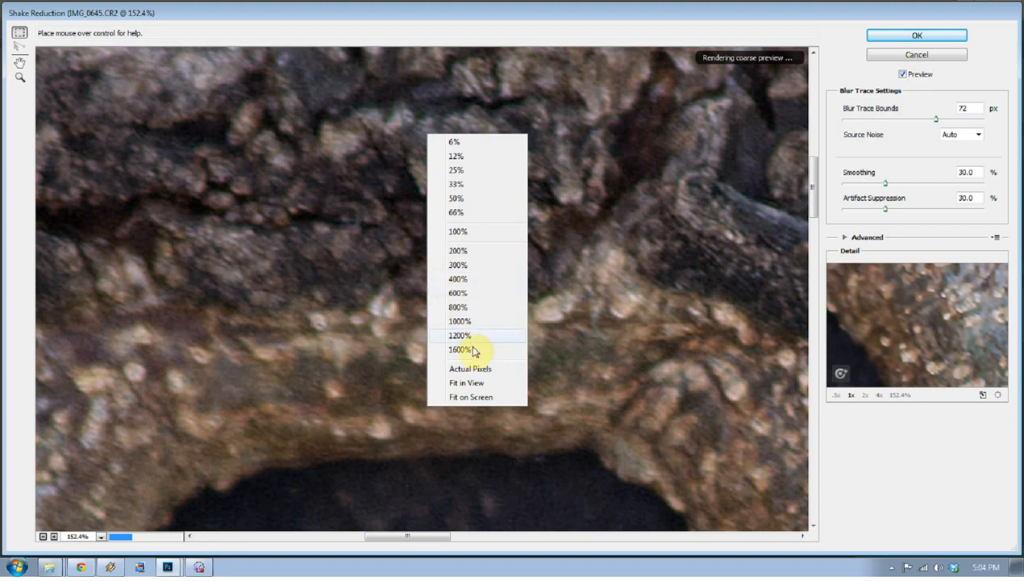
pyautogui.click(471, 170)
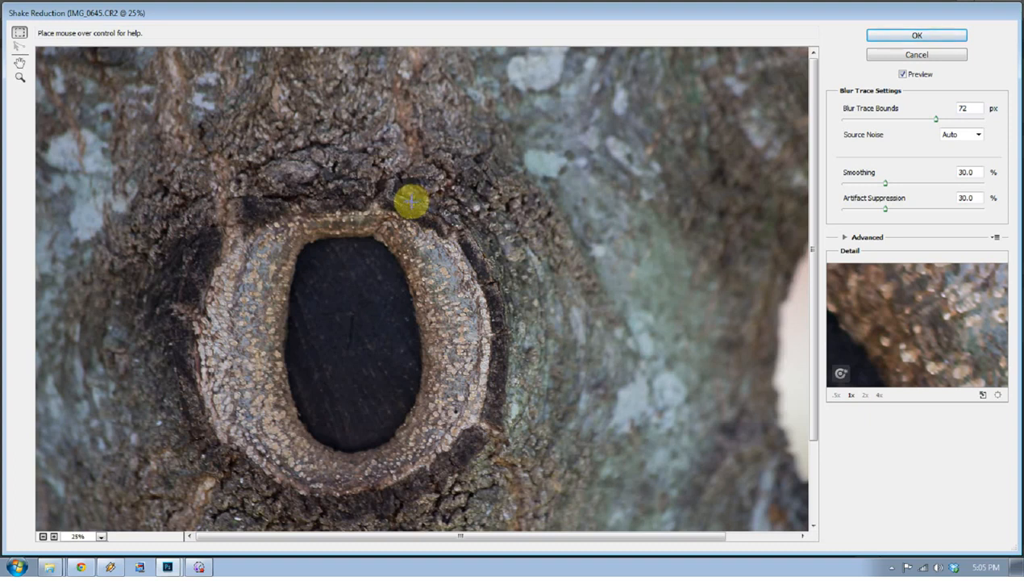
pyautogui.click(899, 39)
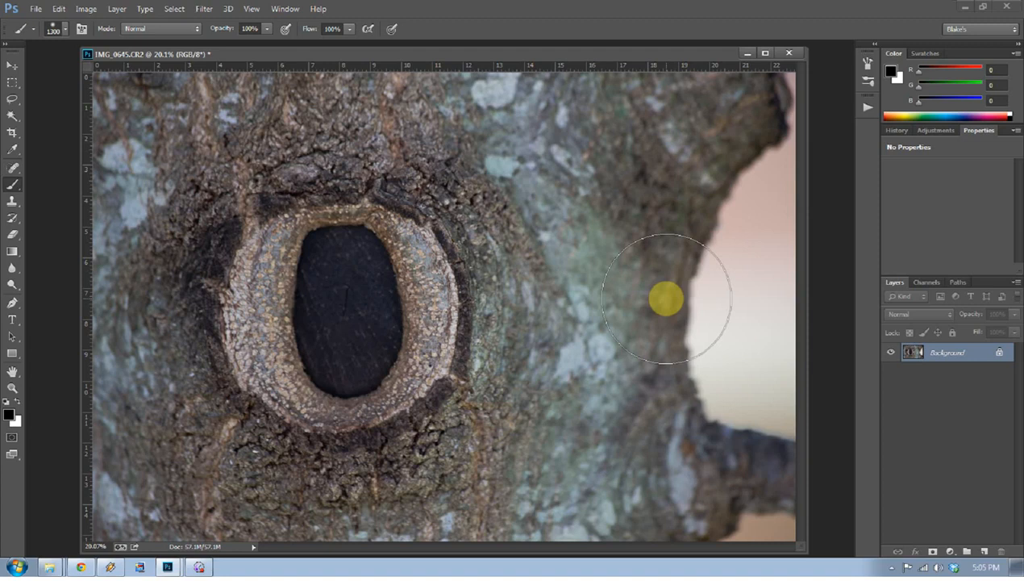
# Open the Image Size settings for the tree photo and examine the available width and dimension units, keeping Pixels
pyautogui.click(96, 10)
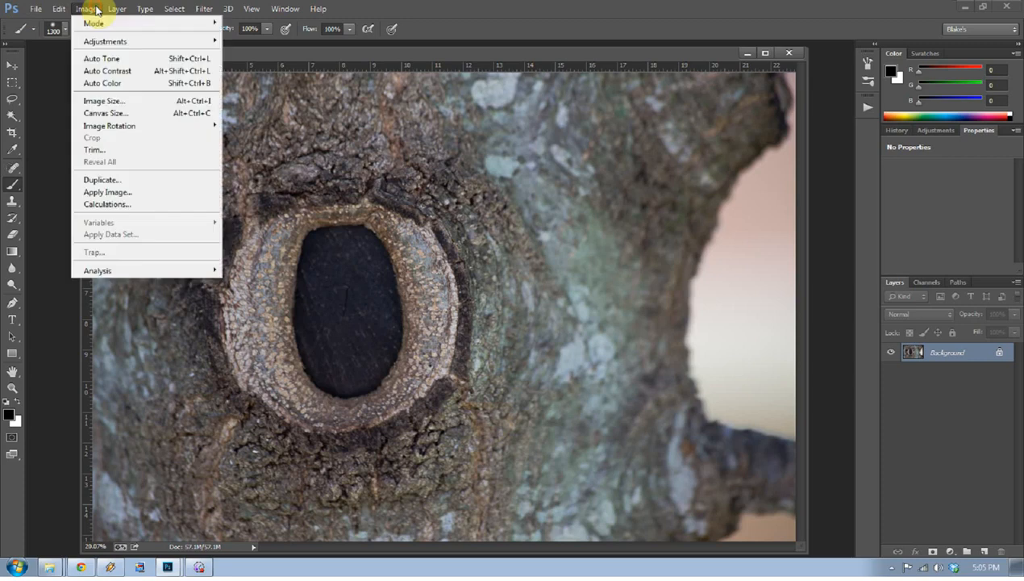
pyautogui.click(126, 102)
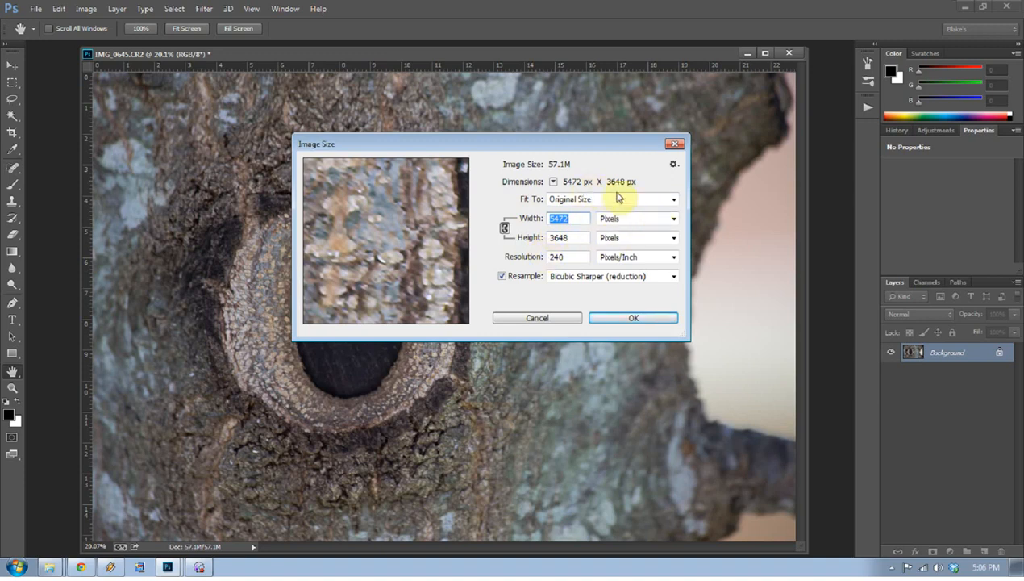
pyautogui.click(673, 221)
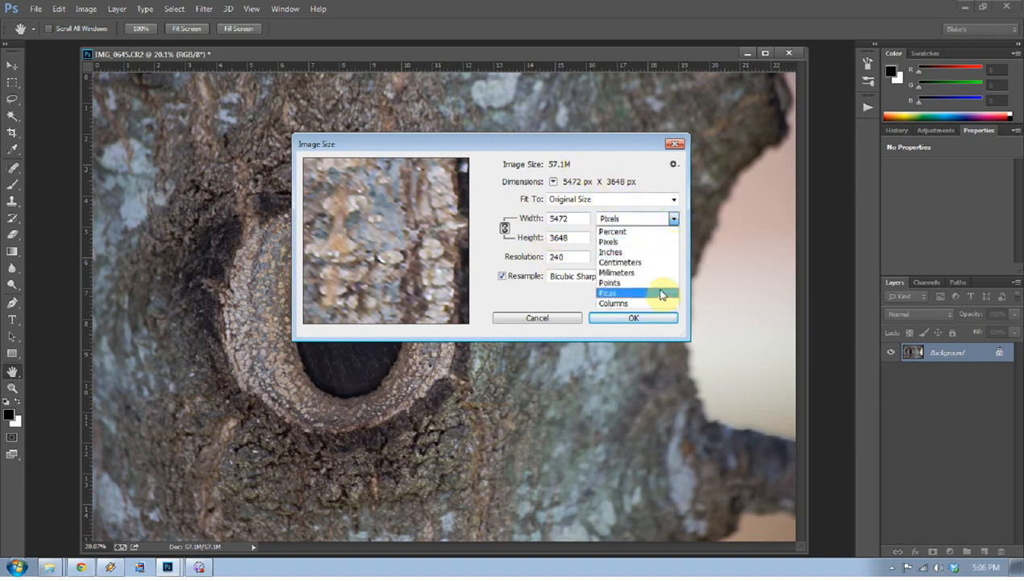
pyautogui.click(631, 244)
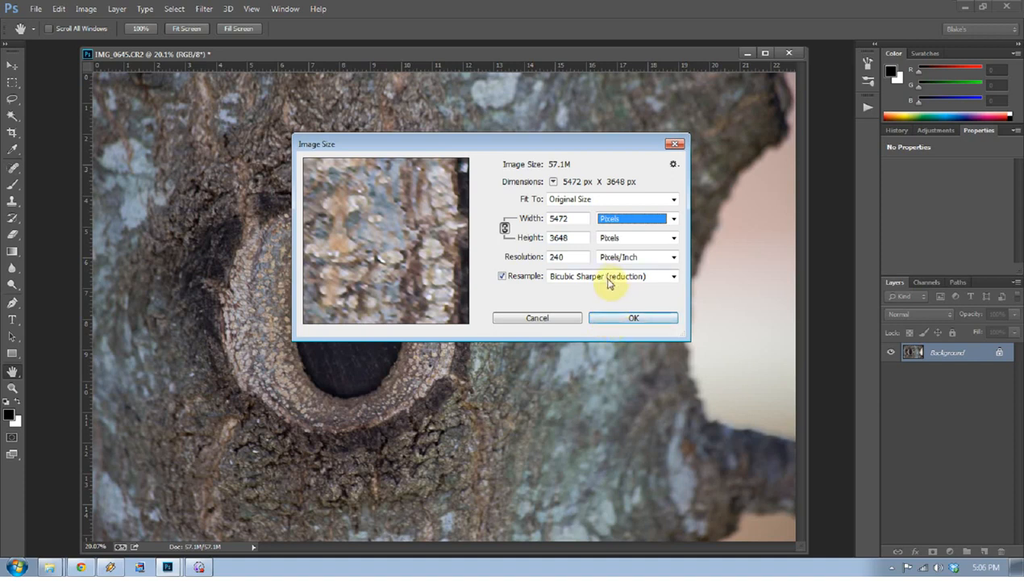
pyautogui.click(553, 182)
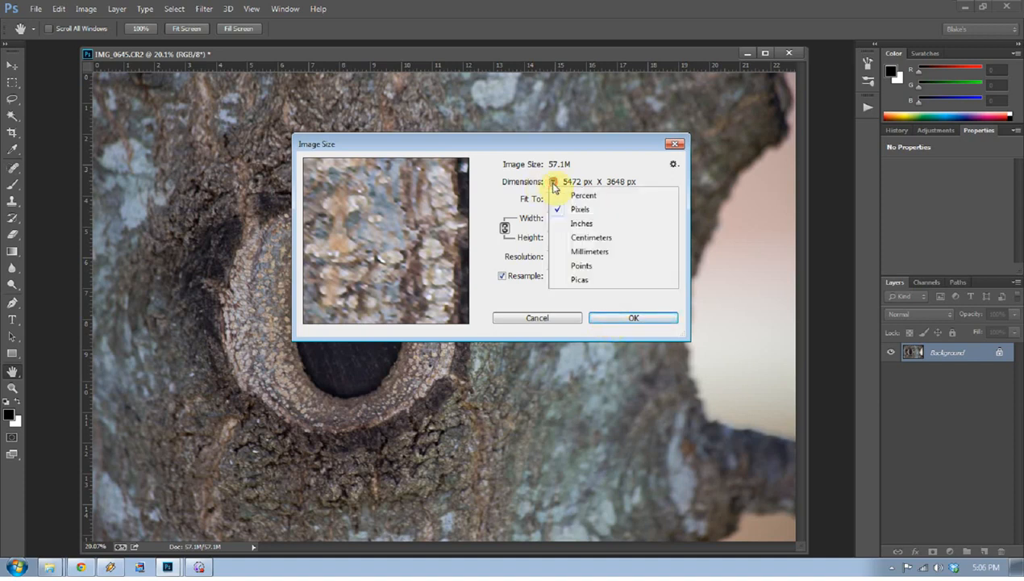
pyautogui.click(553, 182)
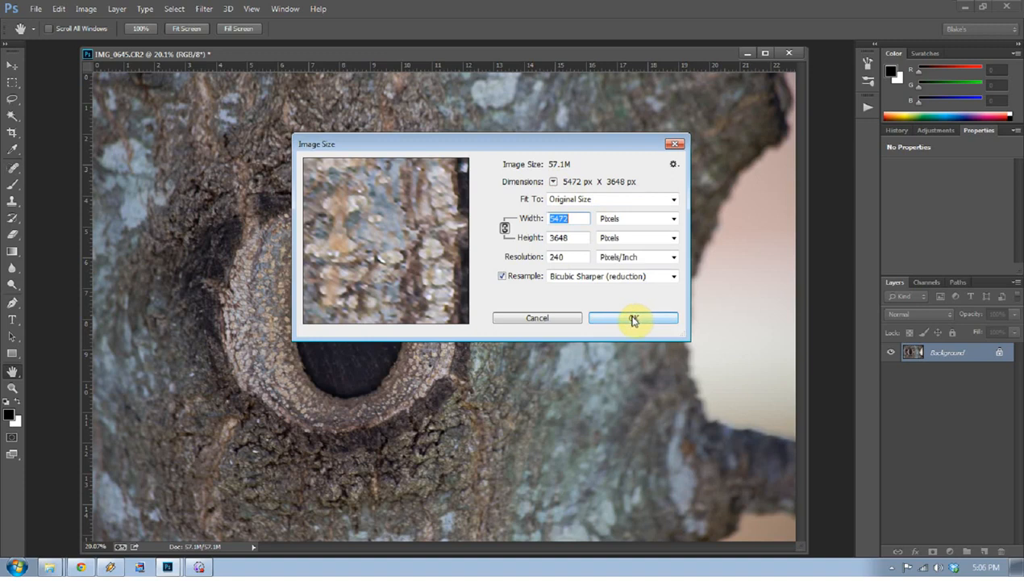